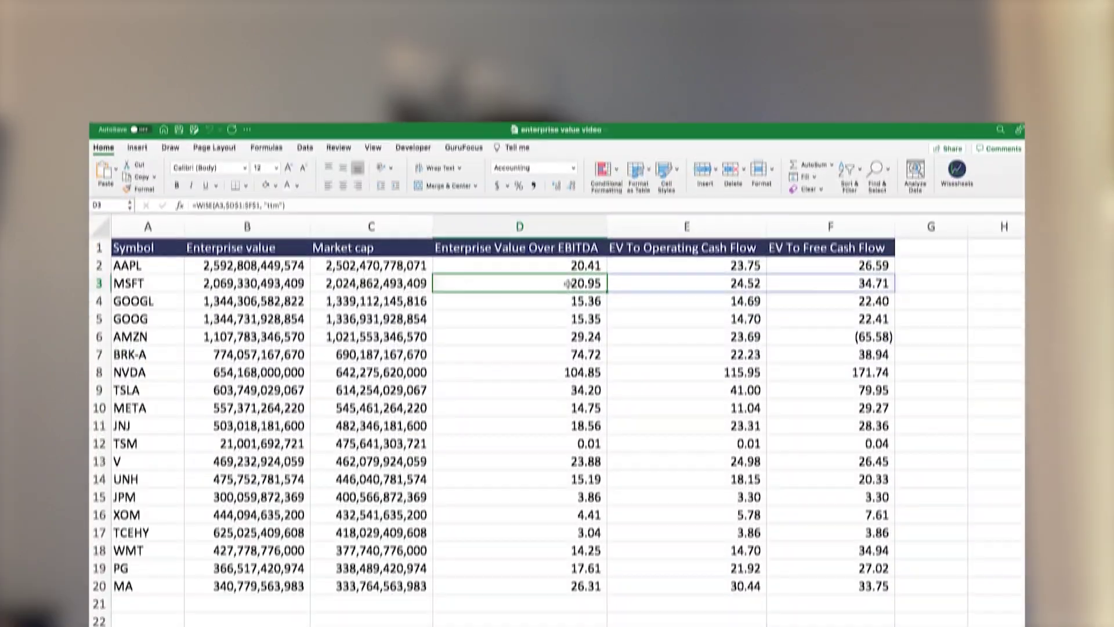
pyautogui.click(705, 198)
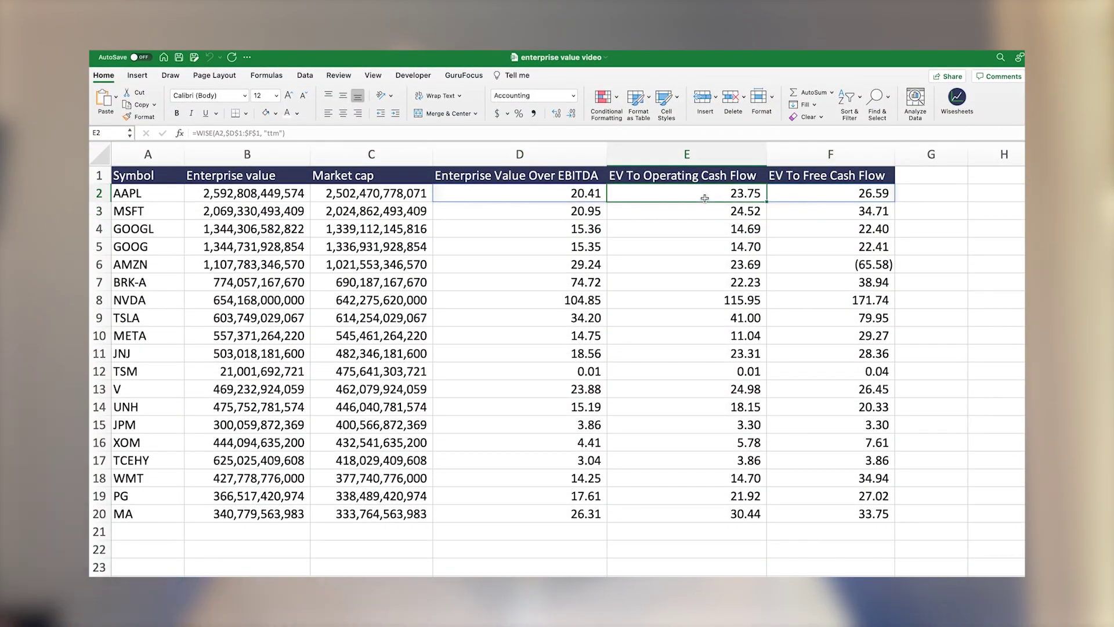
pyautogui.moveTo(583, 194); pyautogui.dragTo(584, 525)
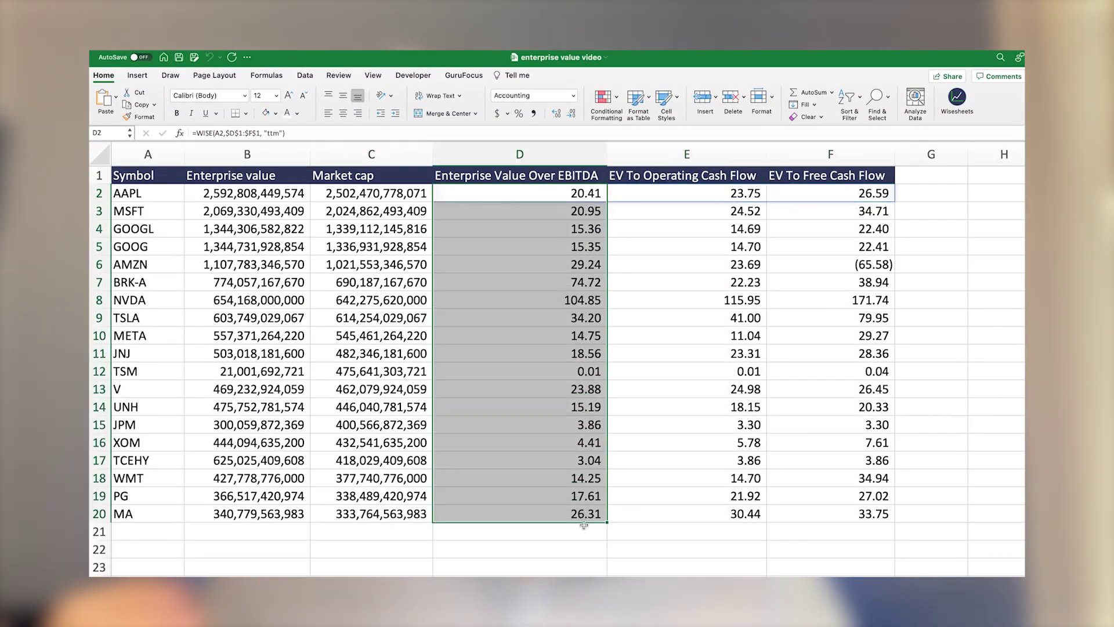
pyautogui.moveTo(579, 371); pyautogui.dragTo(800, 369)
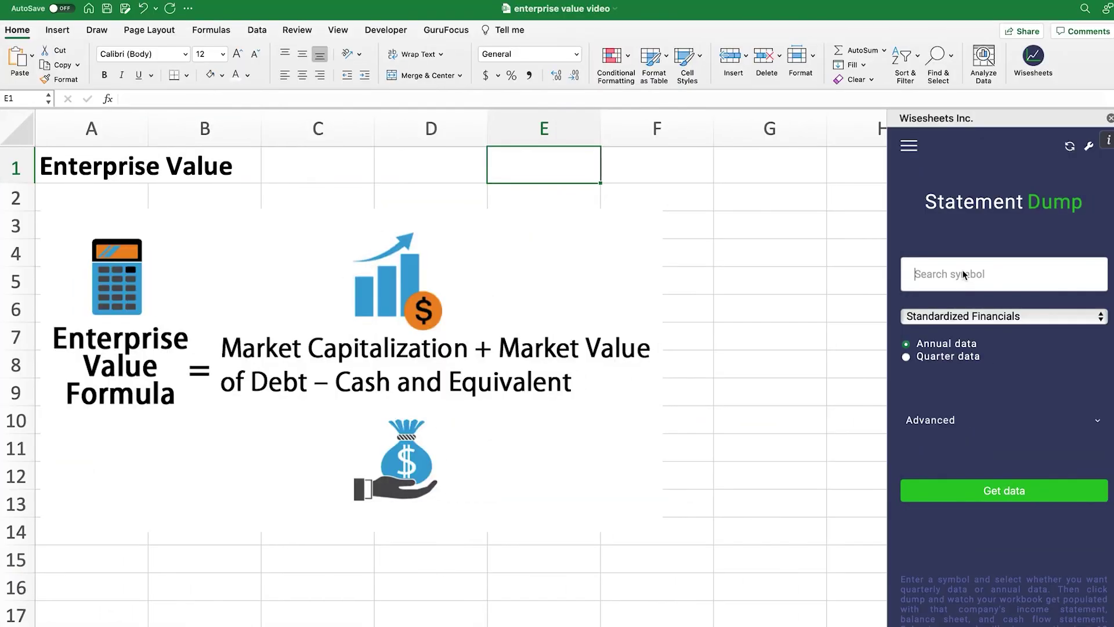
# Step: Import Apple's (AAPL) annual standardized financials into the workbook with Statement Dump and close the add-in pane
pyautogui.write('AAPL')
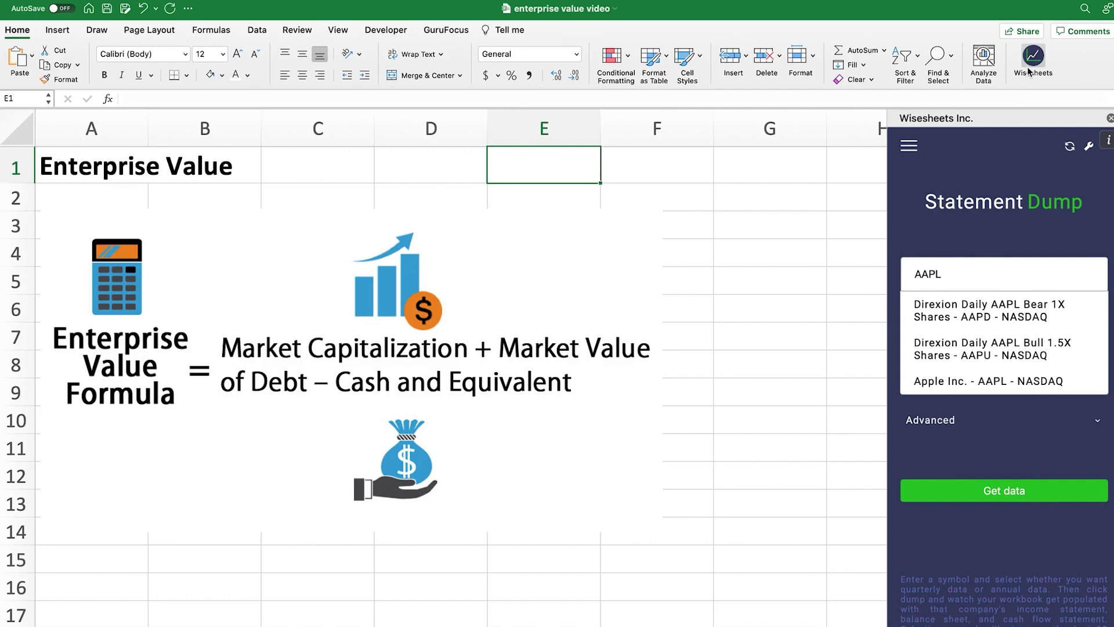
pyautogui.click(1000, 383)
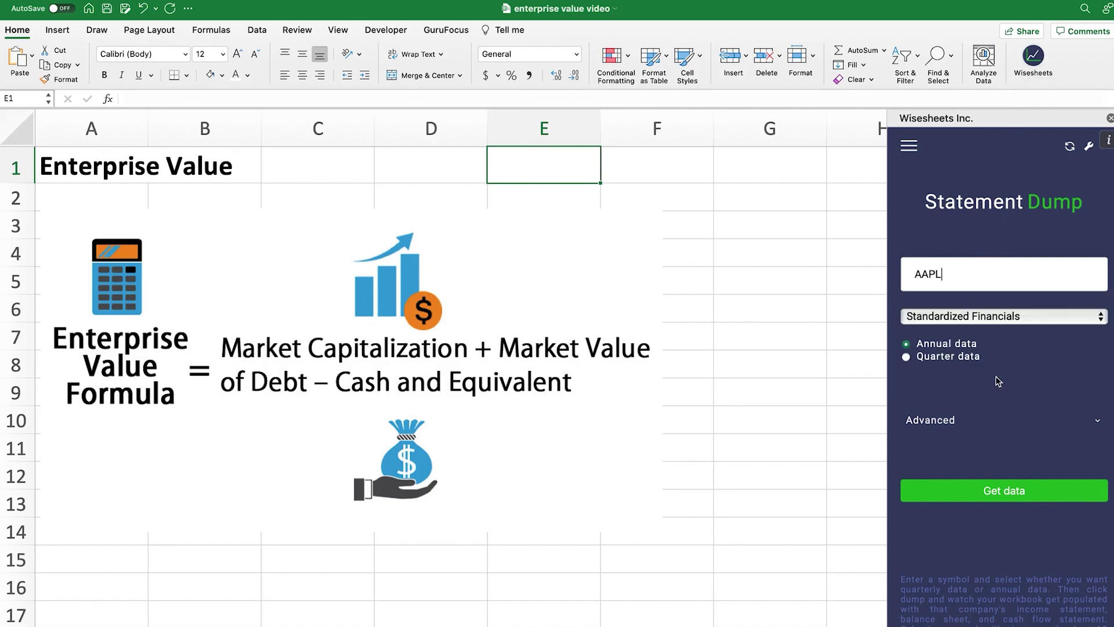
pyautogui.click(979, 491)
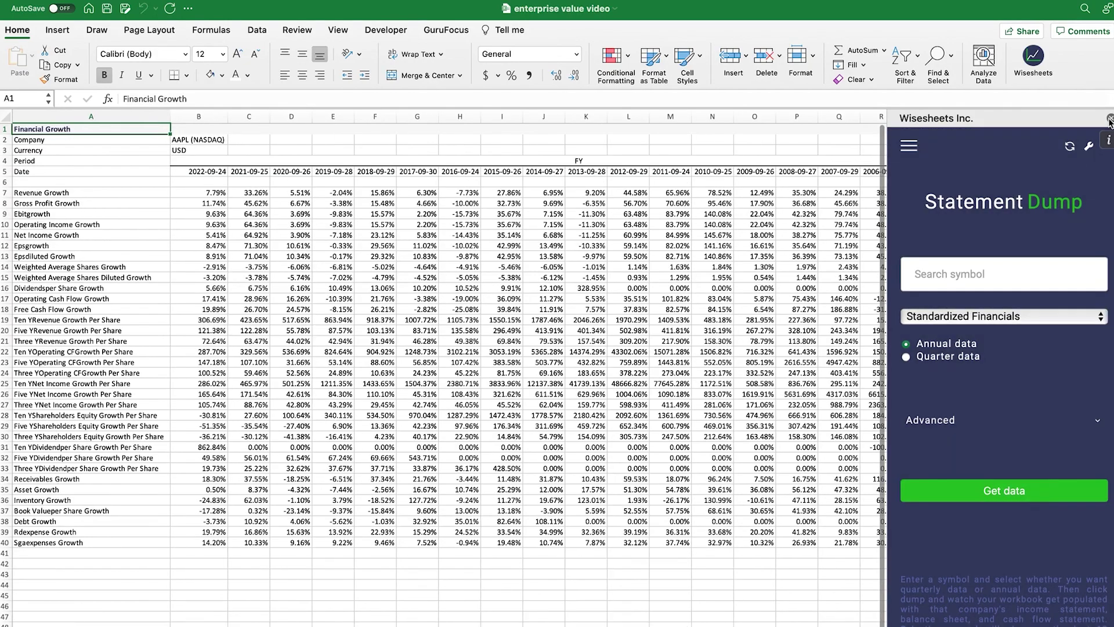
pyautogui.click(1109, 120)
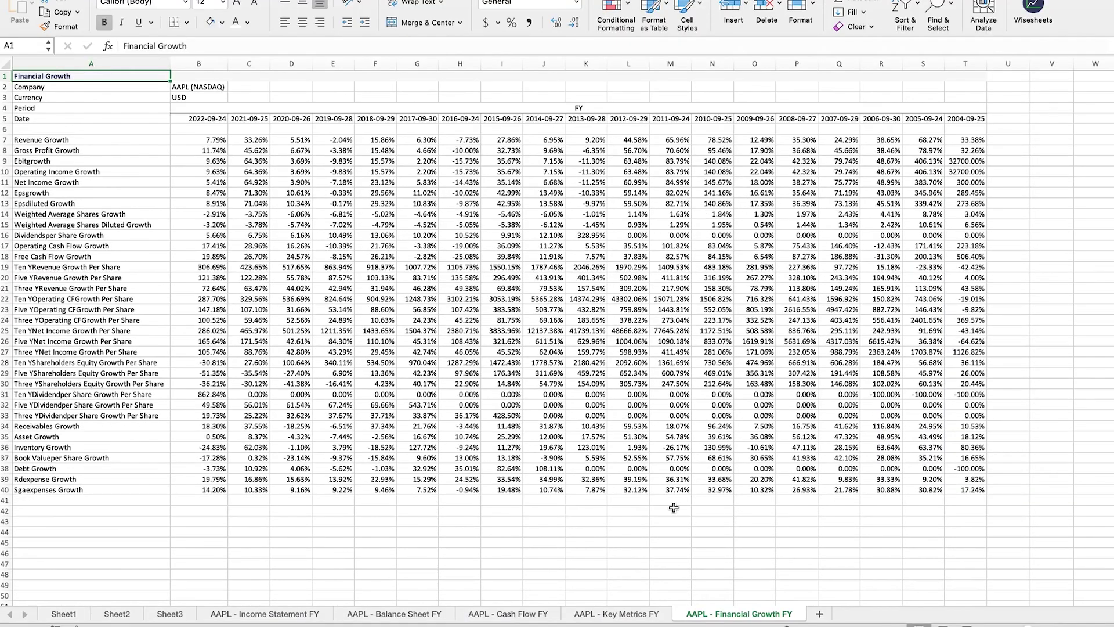
# Step: Look through the imported AAPL sheets, from key metrics back to the income statement
pyautogui.click(638, 617)
pyautogui.click(502, 616)
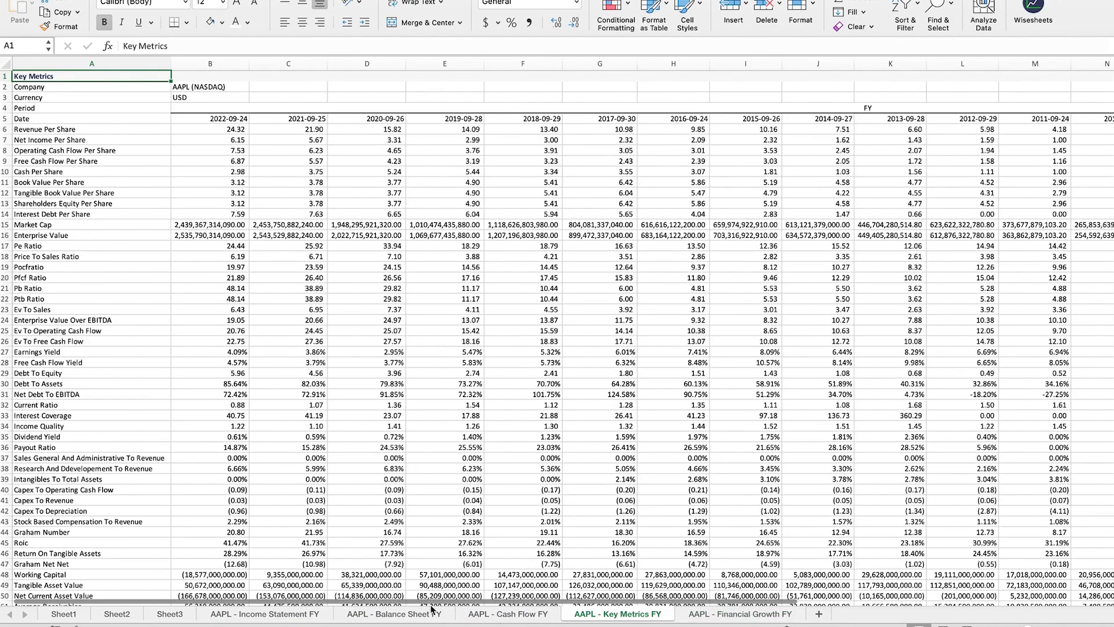
pyautogui.click(380, 616)
pyautogui.click(285, 616)
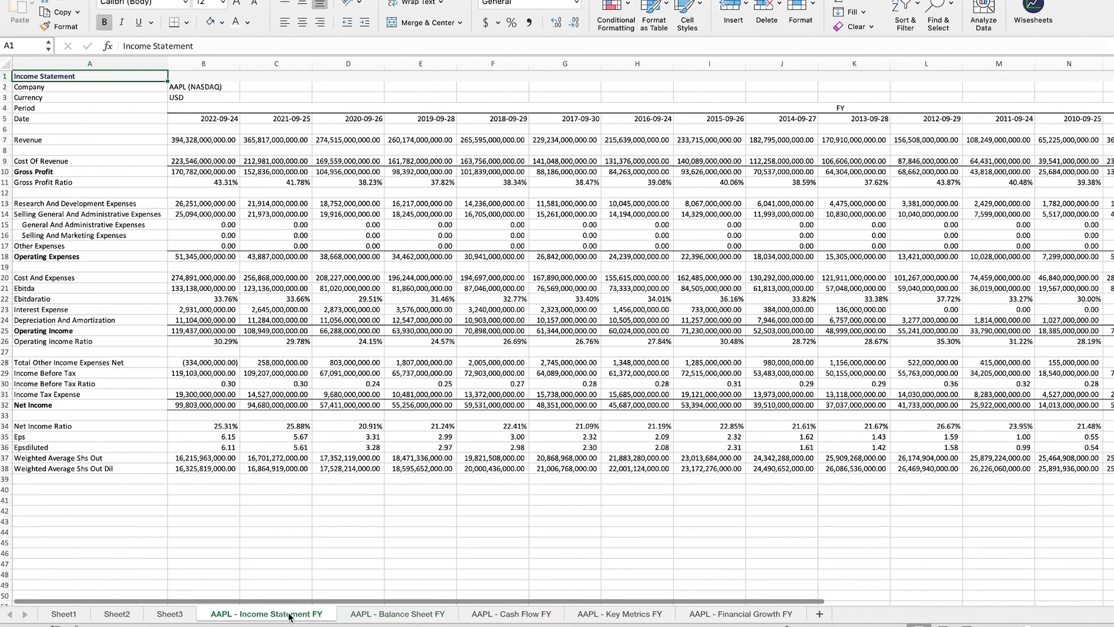
# Step: Label cell A55 "Enterprise value" below the data on the AAPL balance sheet
pyautogui.click(393, 616)
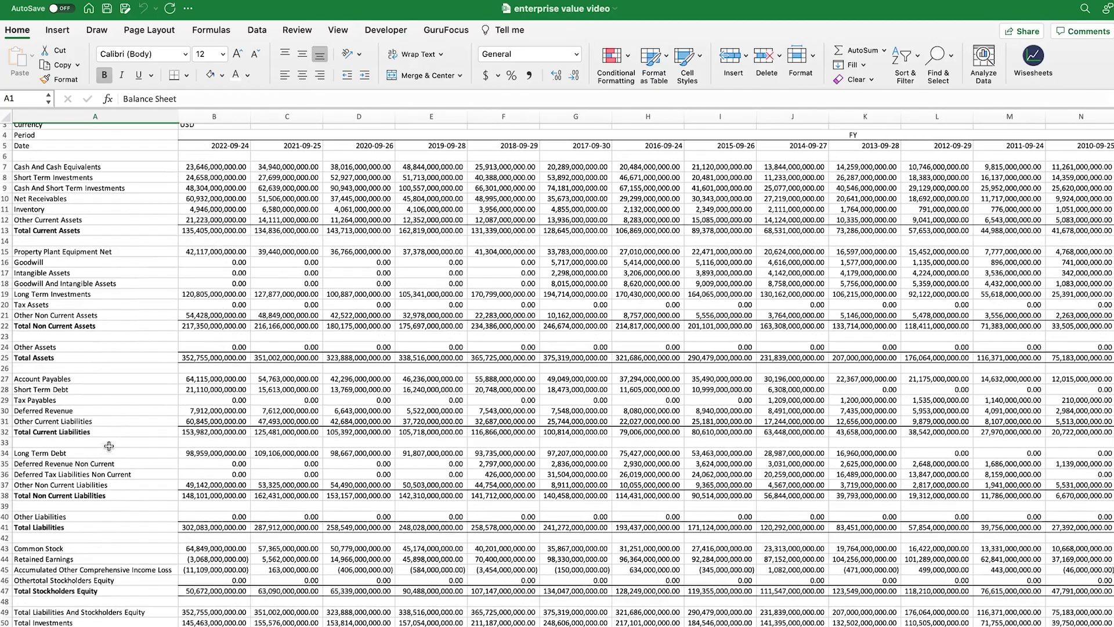
pyautogui.scroll(-2, 109, 445)
pyautogui.scroll(-10, 109, 446)
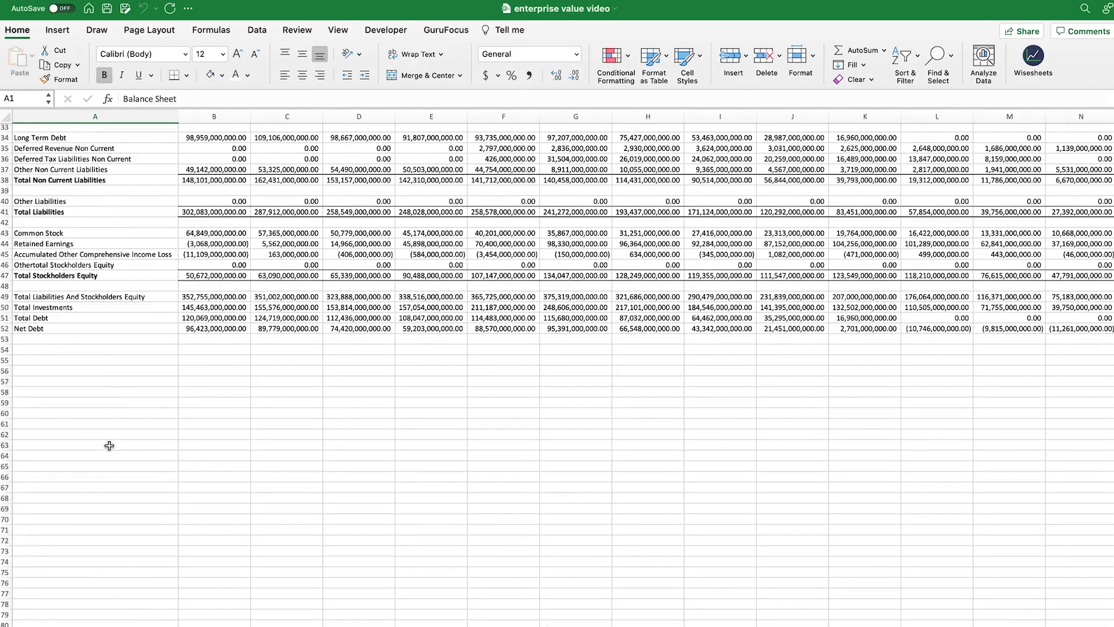
pyautogui.click(85, 361)
pyautogui.write('Enterprise')
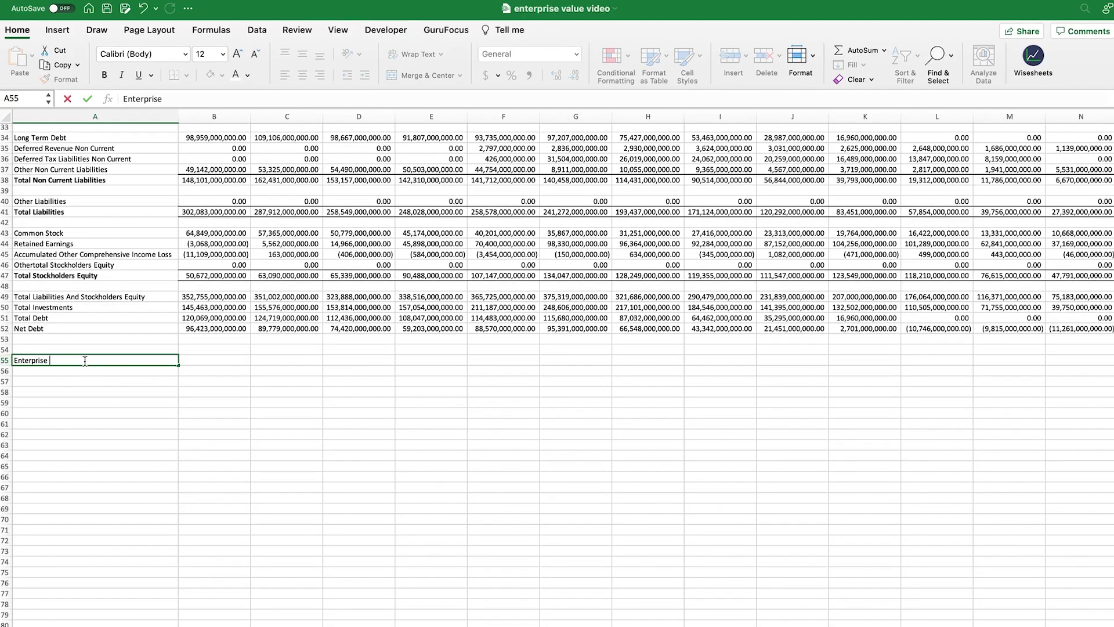
pyautogui.write(' value')
# Step: Calculate enterprise value in B55 as total debt minus cash plus market cap: =B51-B7+'AAPL - Key Metrics FY'!B15
pyautogui.press('Tab')
pyautogui.write('=')
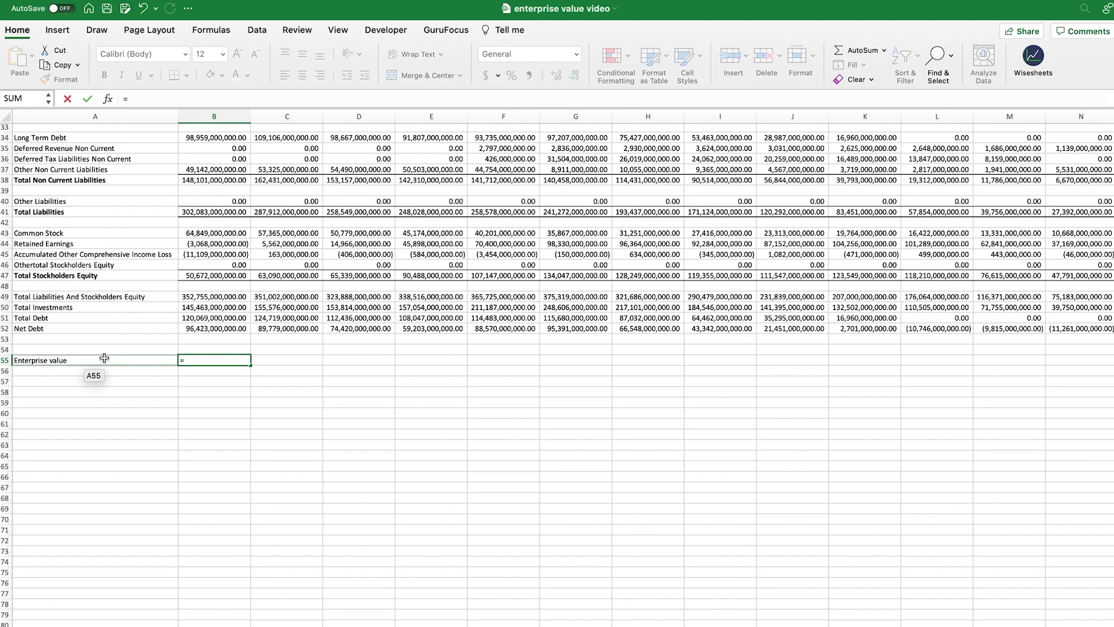
pyautogui.click(207, 317)
pyautogui.write('-')
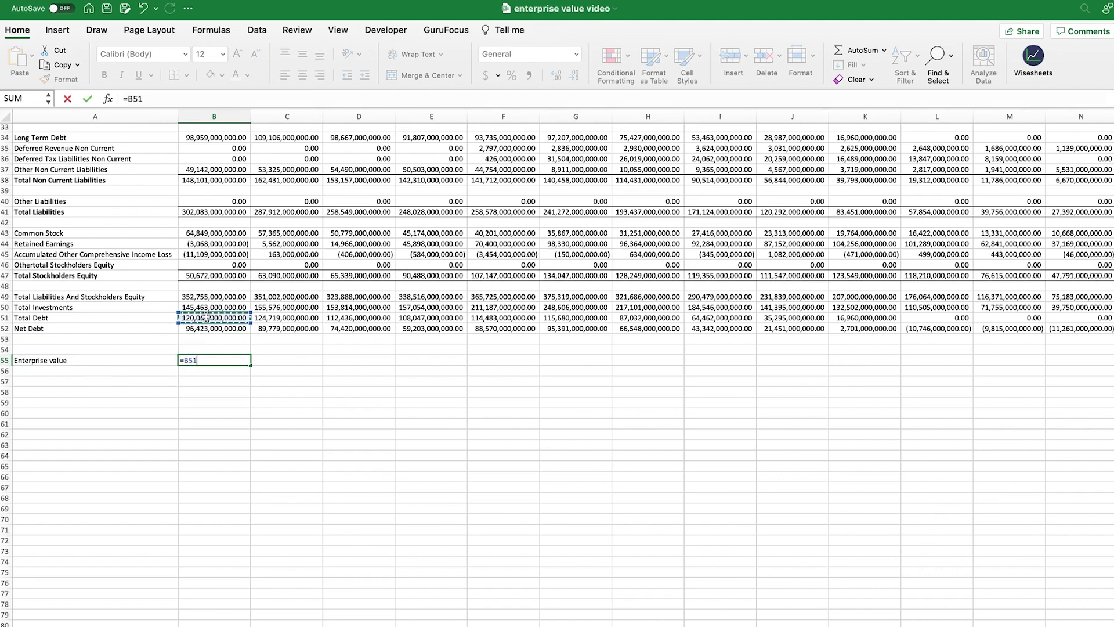
pyautogui.scroll(10, 206, 317)
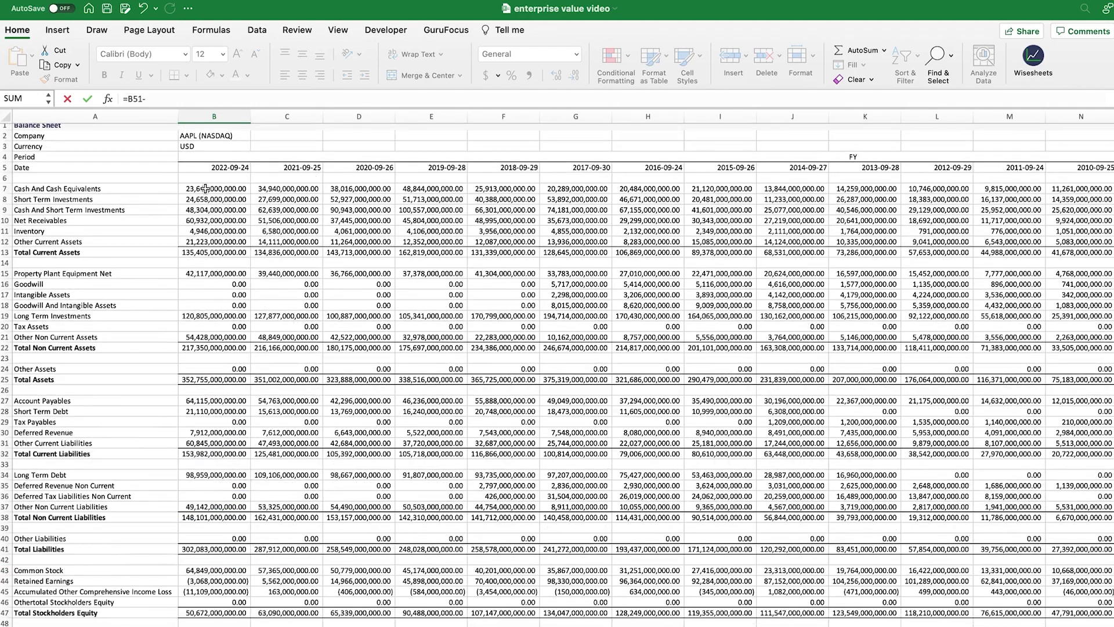
pyautogui.click(206, 189)
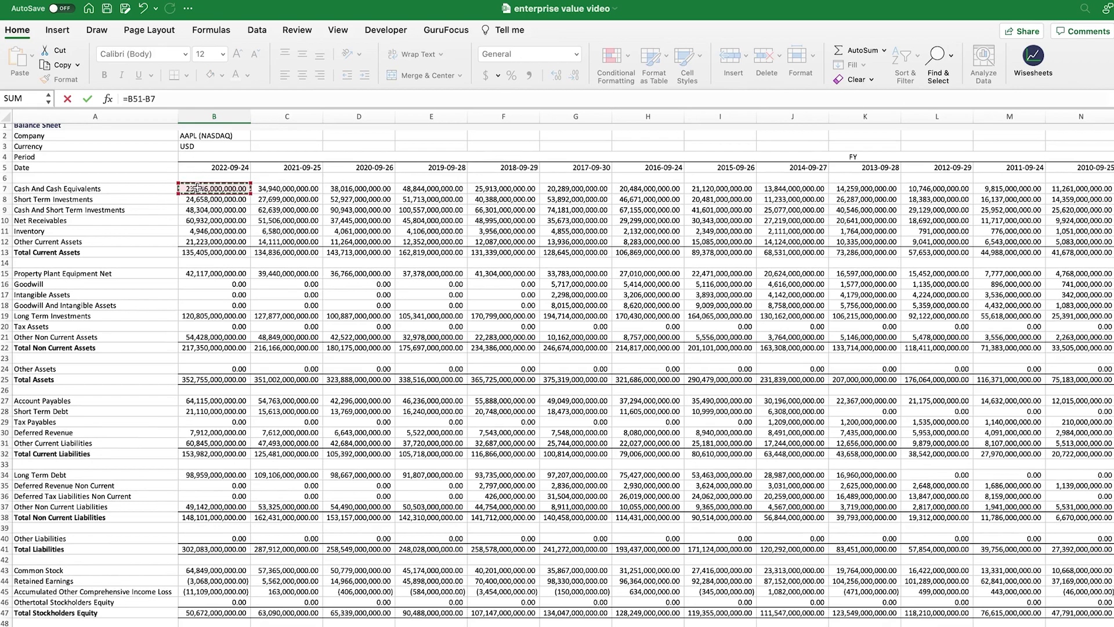
pyautogui.scroll(-8, 203, 191)
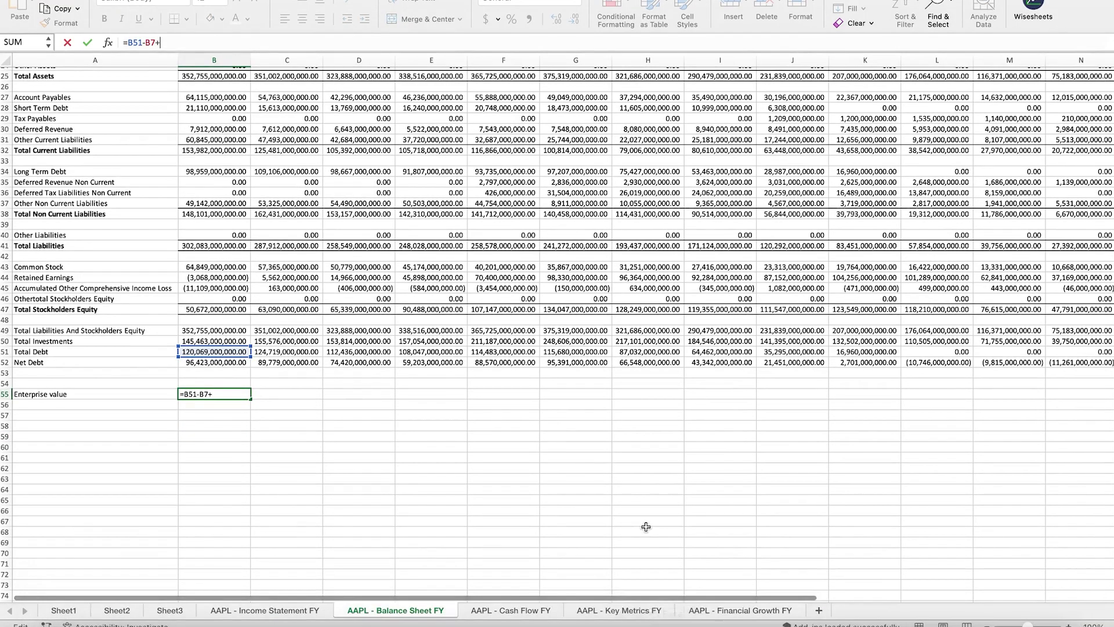
pyautogui.click(642, 610)
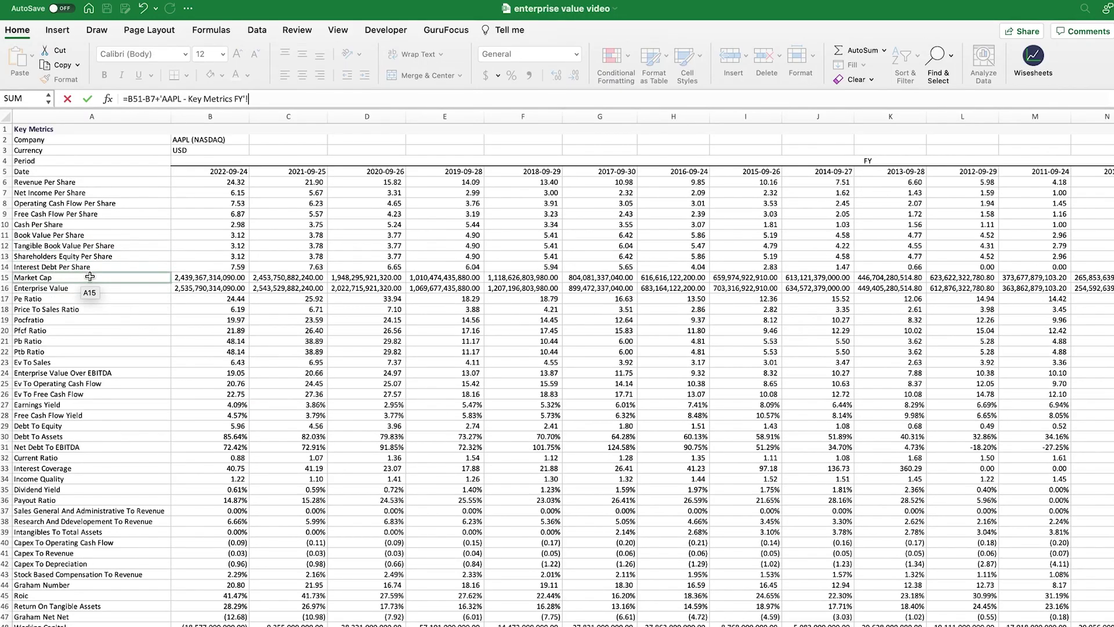
pyautogui.click(188, 279)
pyautogui.press('Return')
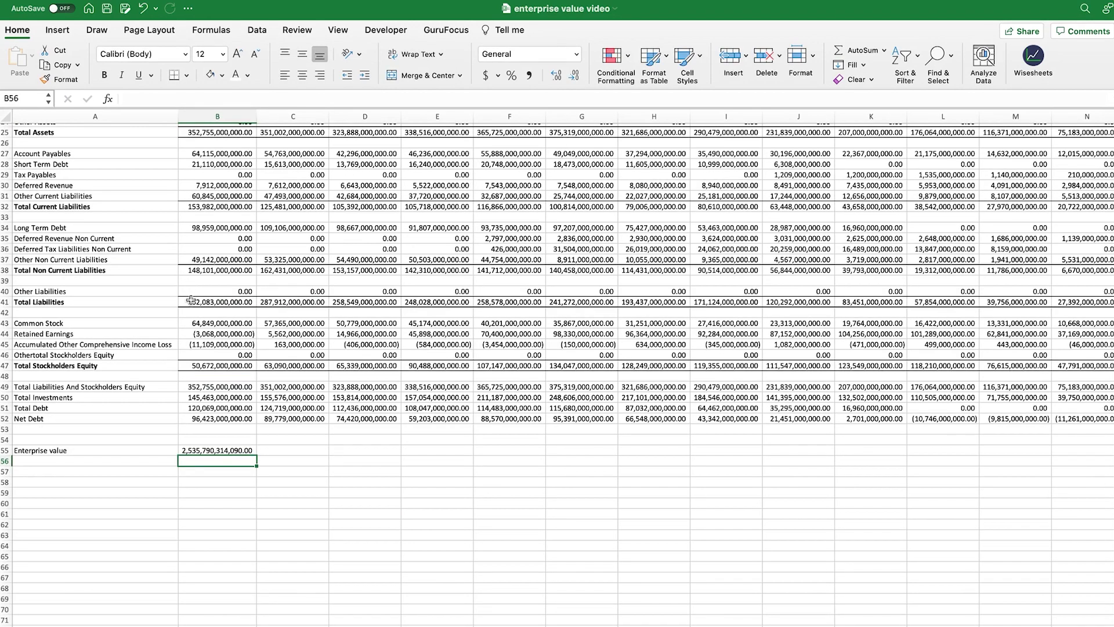
# Step: Fill the enterprise value formula from B55 across the row to G55
pyautogui.click(222, 450)
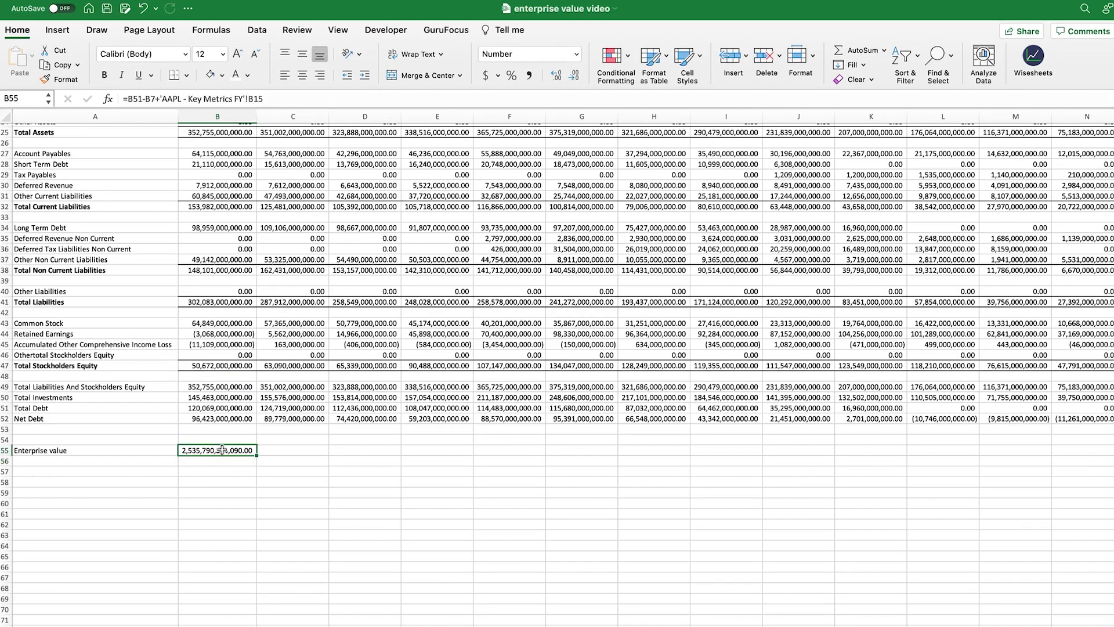
pyautogui.scroll(5, 246, 507)
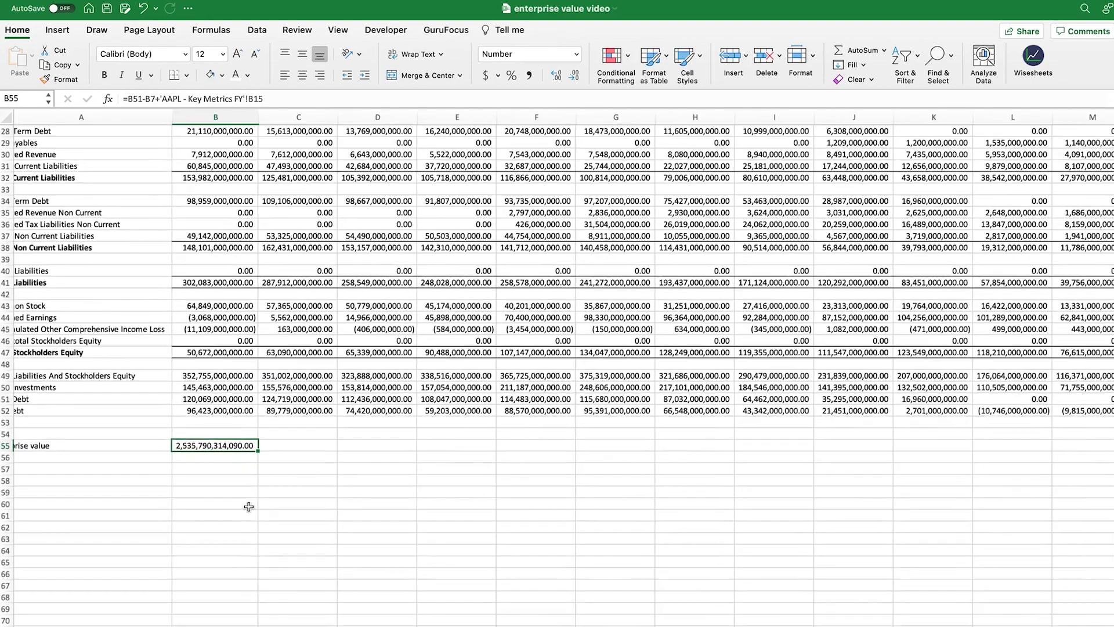
pyautogui.scroll(-2, 243, 510)
pyautogui.scroll(15, 267, 406)
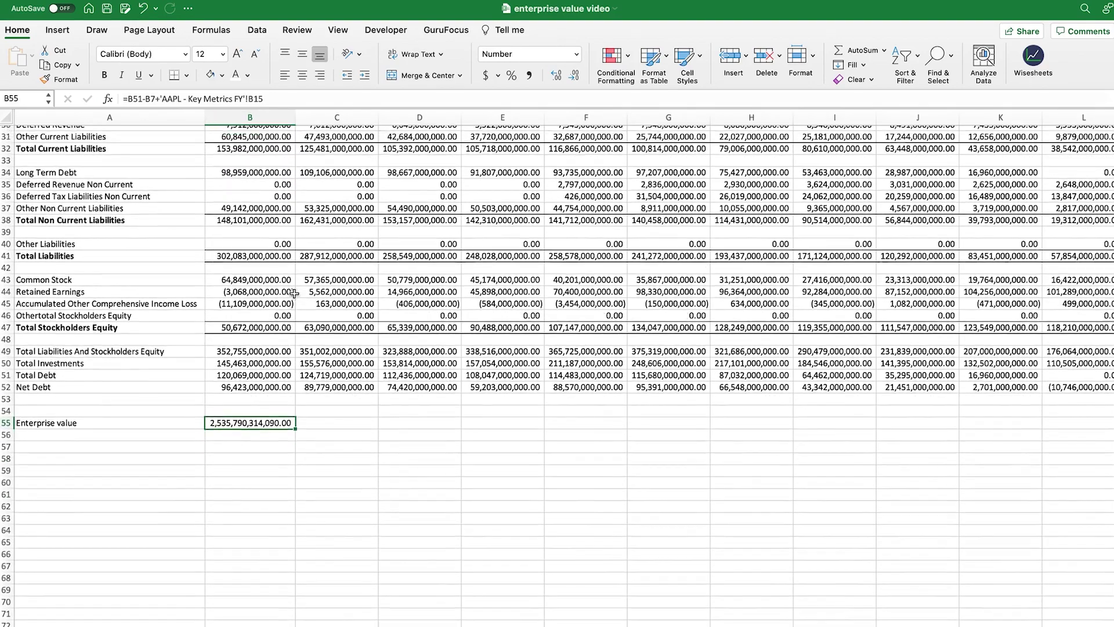
pyautogui.scroll(-10, 295, 293)
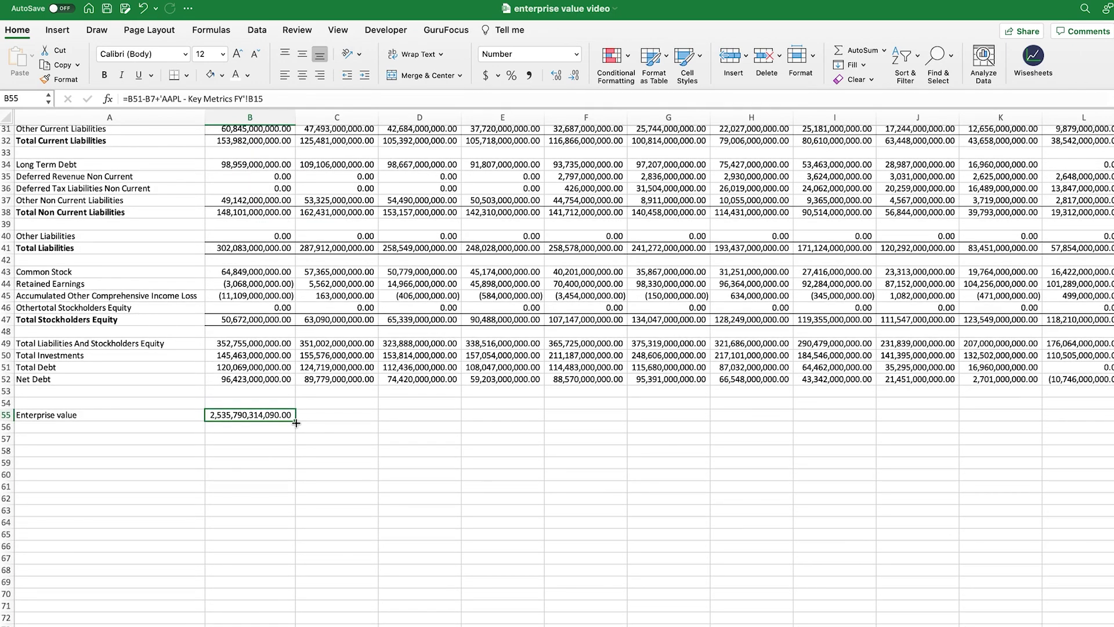
pyautogui.moveTo(296, 422); pyautogui.dragTo(691, 430)
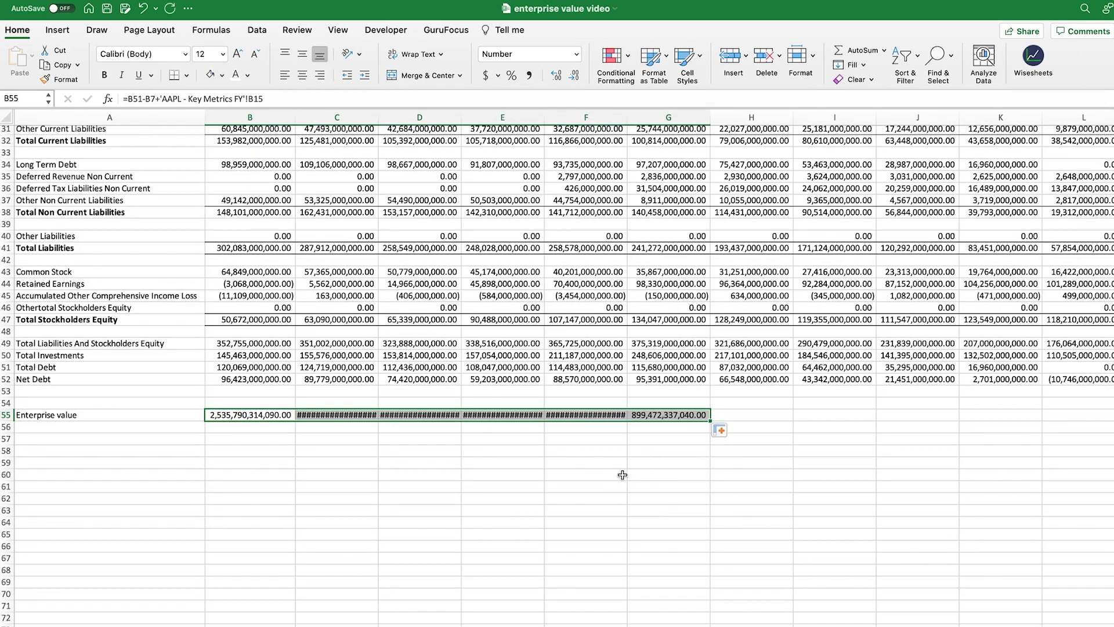
# Step: Autofit the columns holding the enterprise values so the numbers in row 55 display in full
pyautogui.click(275, 118)
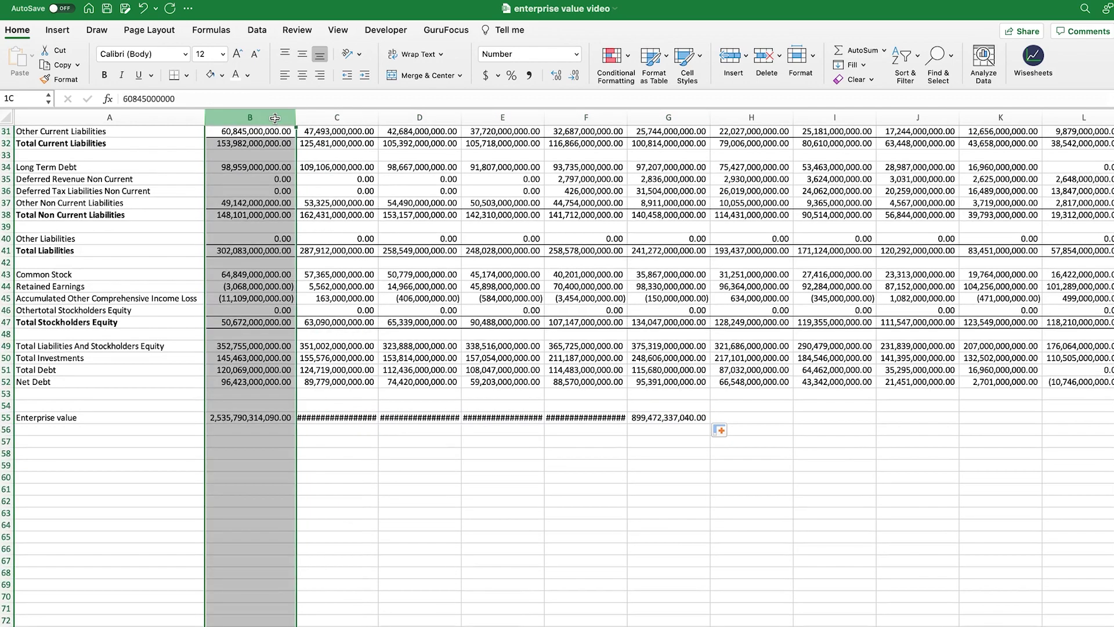
pyautogui.moveTo(275, 117); pyautogui.dragTo(740, 114)
pyautogui.click(829, 422)
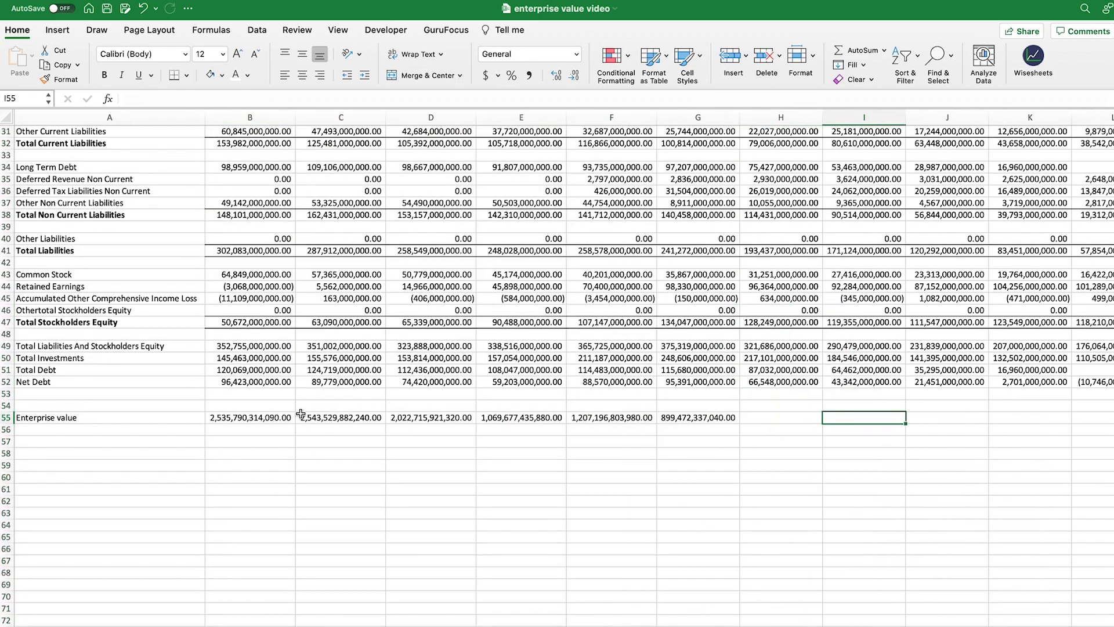
# Step: Make the enterprise values in B55:G55 bold and keep that range selected
pyautogui.moveTo(268, 419); pyautogui.dragTo(685, 422)
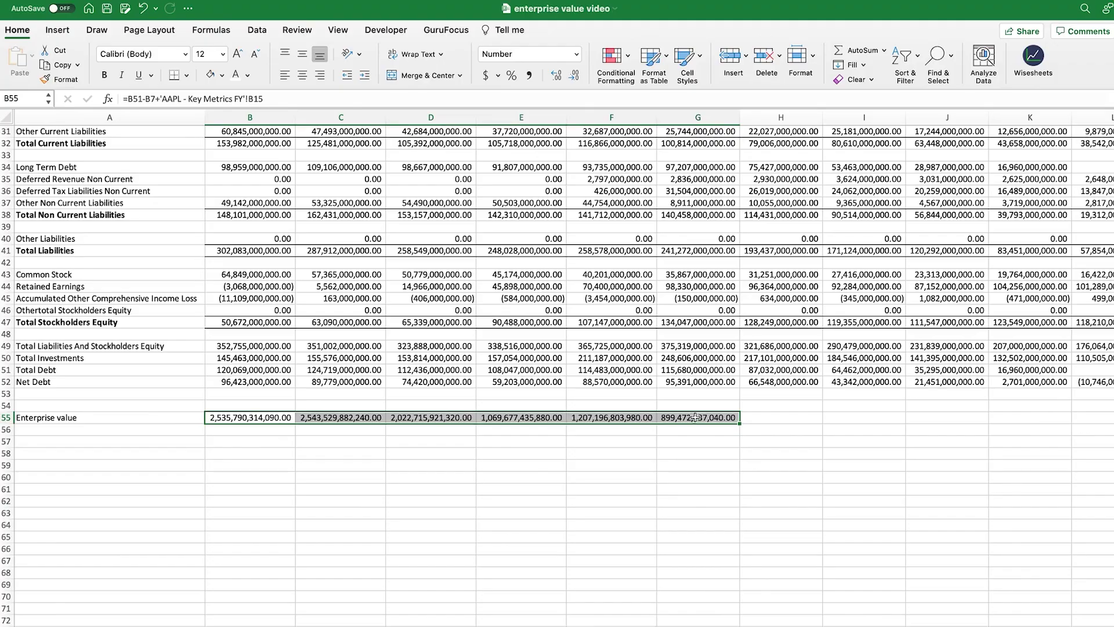
pyautogui.press('super+b')
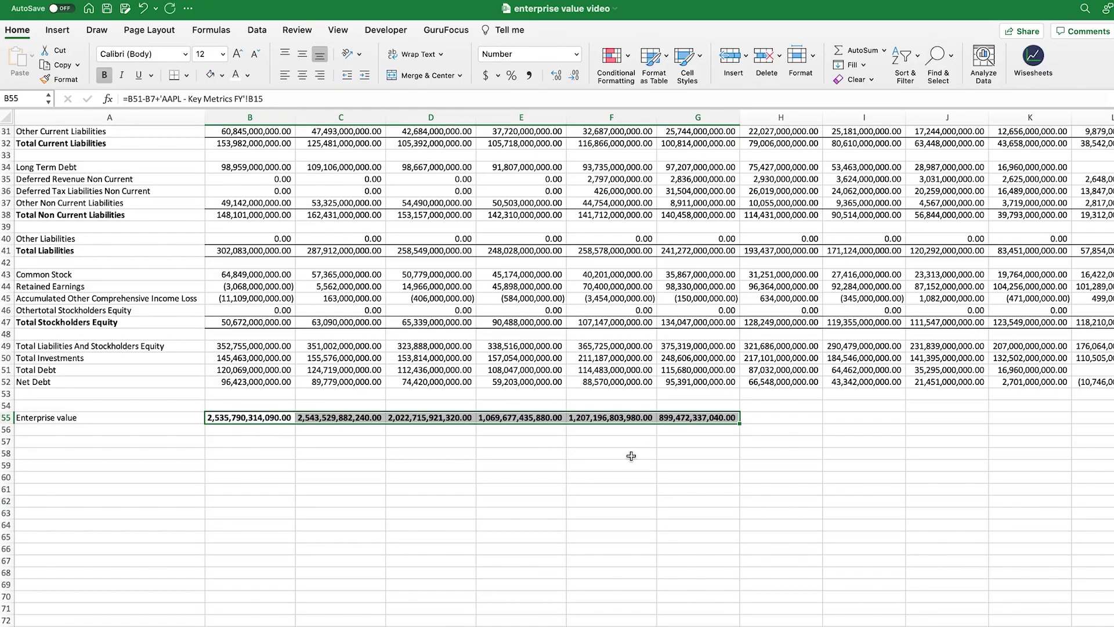
pyautogui.click(588, 455)
pyautogui.moveTo(273, 419); pyautogui.dragTo(703, 419)
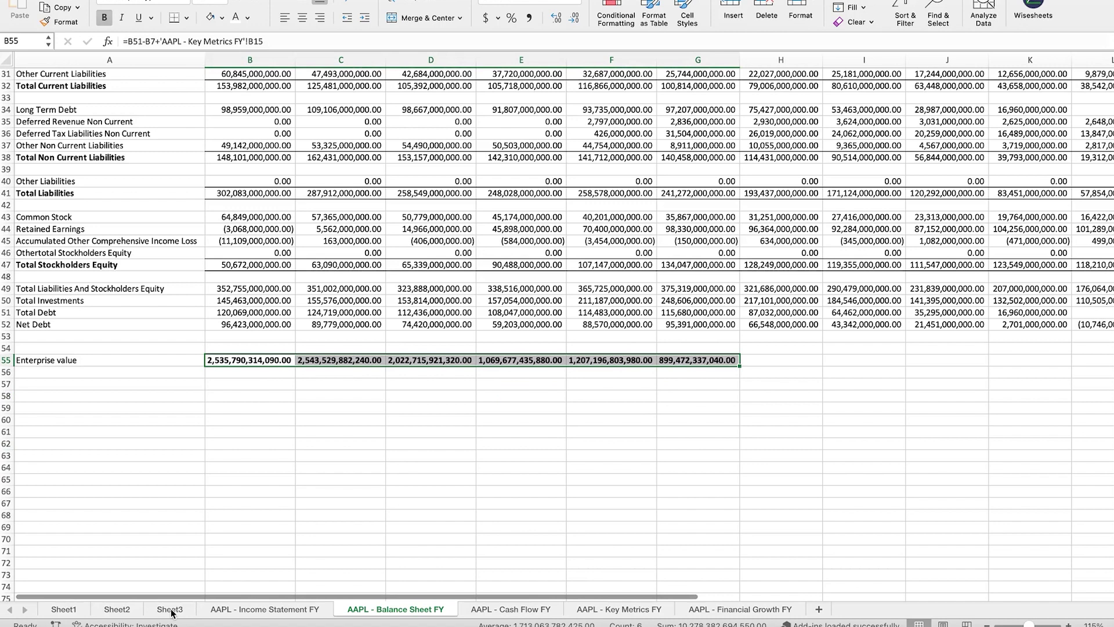
# Step: Open Sheet2 and review its stock symbol list and the empty enterprise value, market cap and EV ratio columns
pyautogui.click(123, 610)
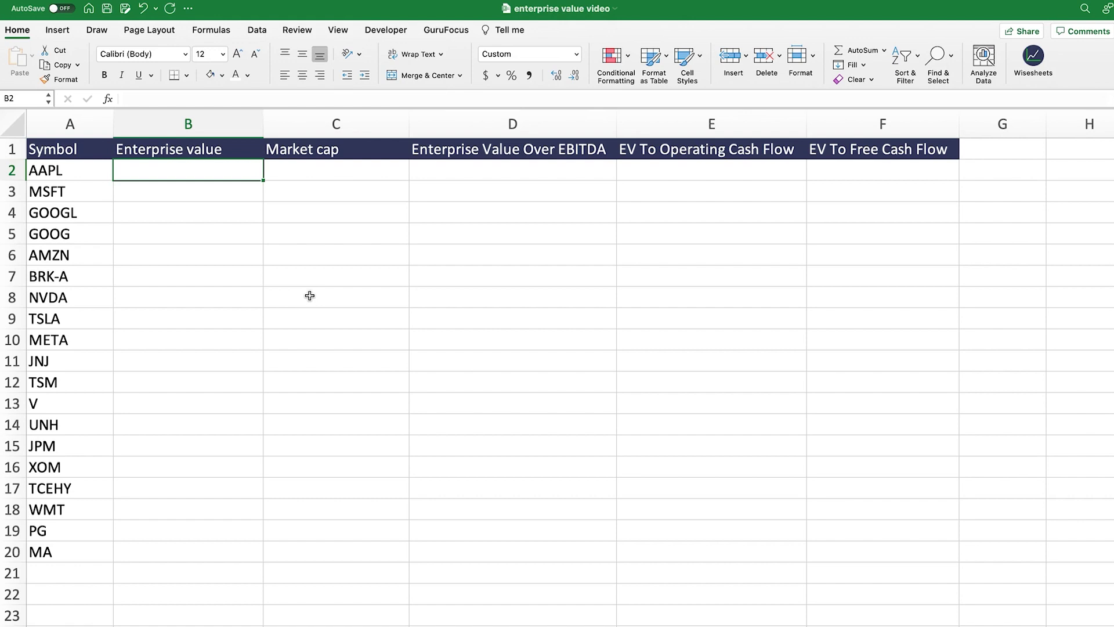
pyautogui.moveTo(56, 224); pyautogui.dragTo(82, 530)
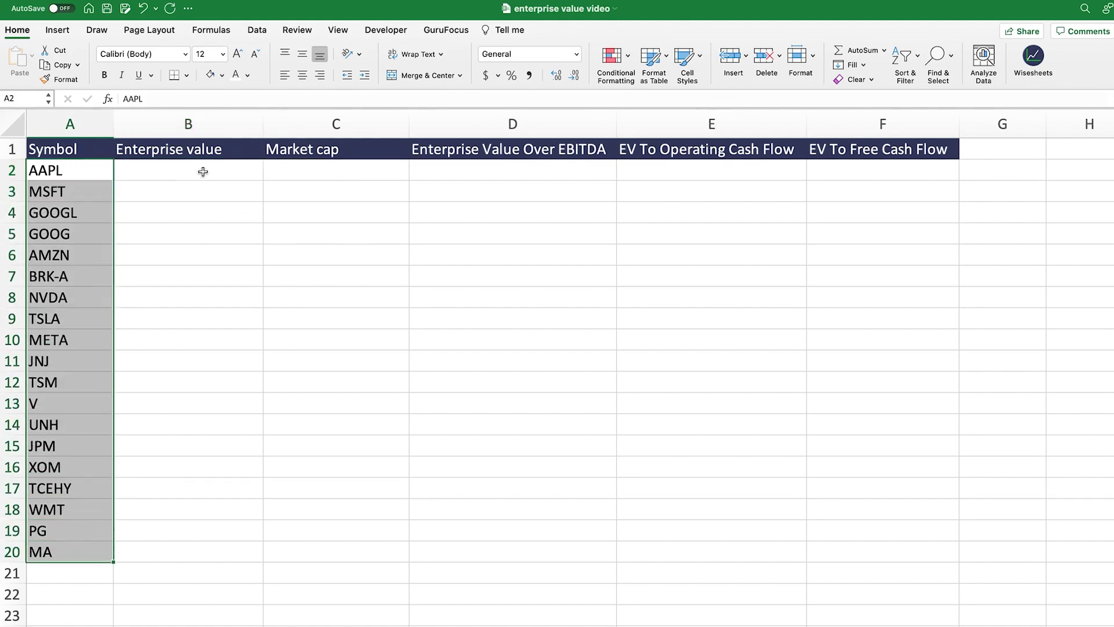
pyautogui.moveTo(203, 171)
pyautogui.mouseDown()
pyautogui.moveTo(373, 174)
pyautogui.moveTo(184, 170)
pyautogui.mouseUp()
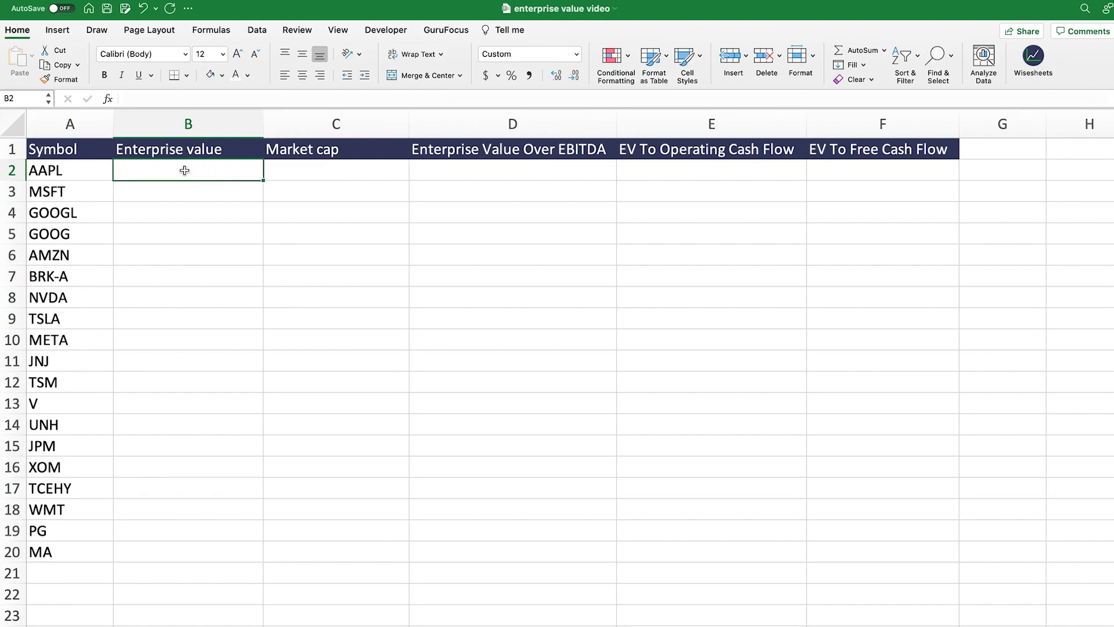
pyautogui.click(361, 170)
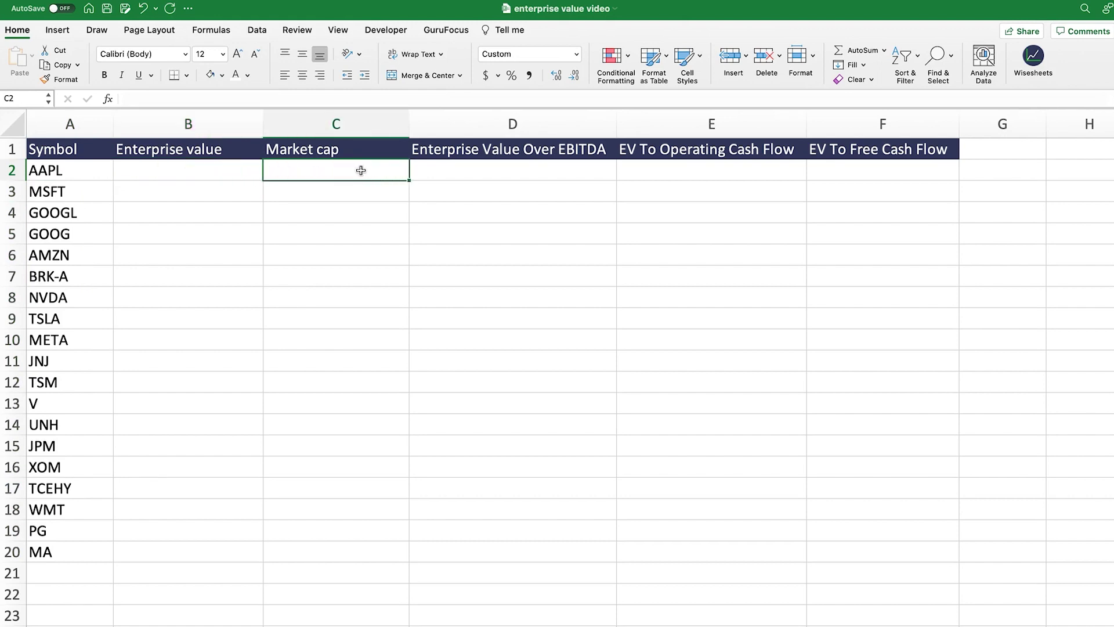
pyautogui.moveTo(484, 167); pyautogui.dragTo(659, 172)
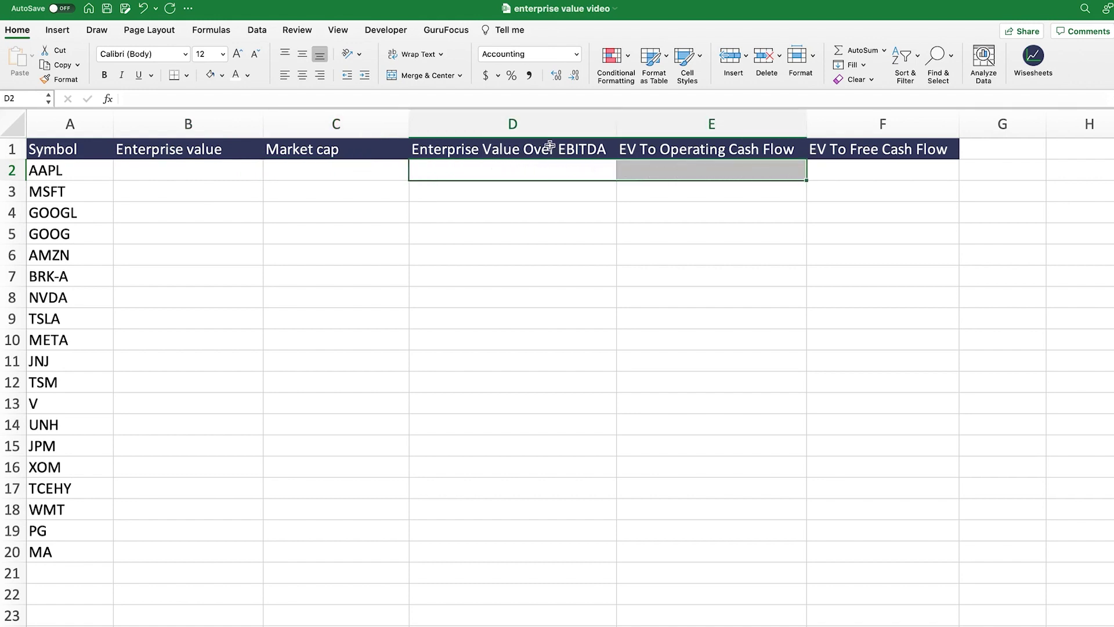
pyautogui.moveTo(575, 146); pyautogui.dragTo(855, 555)
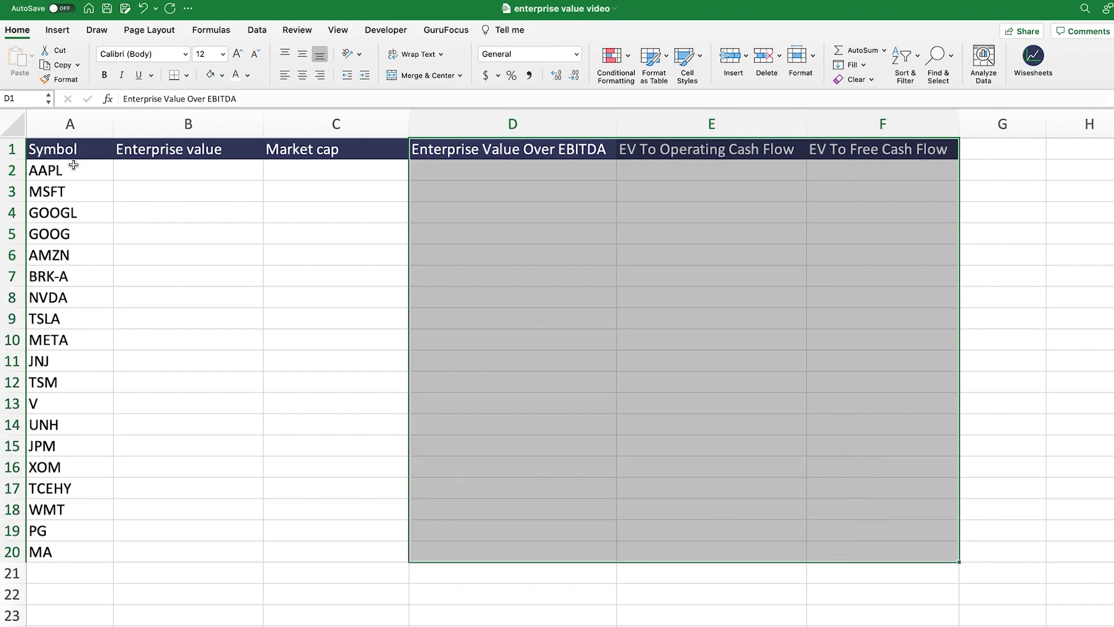
pyautogui.moveTo(74, 168); pyautogui.dragTo(81, 558)
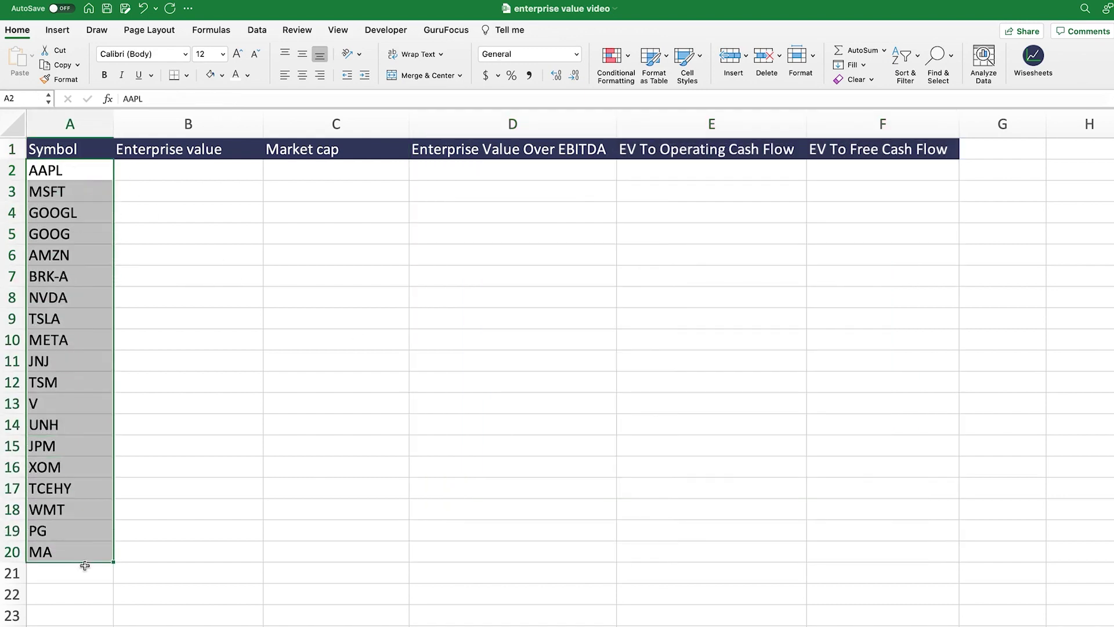
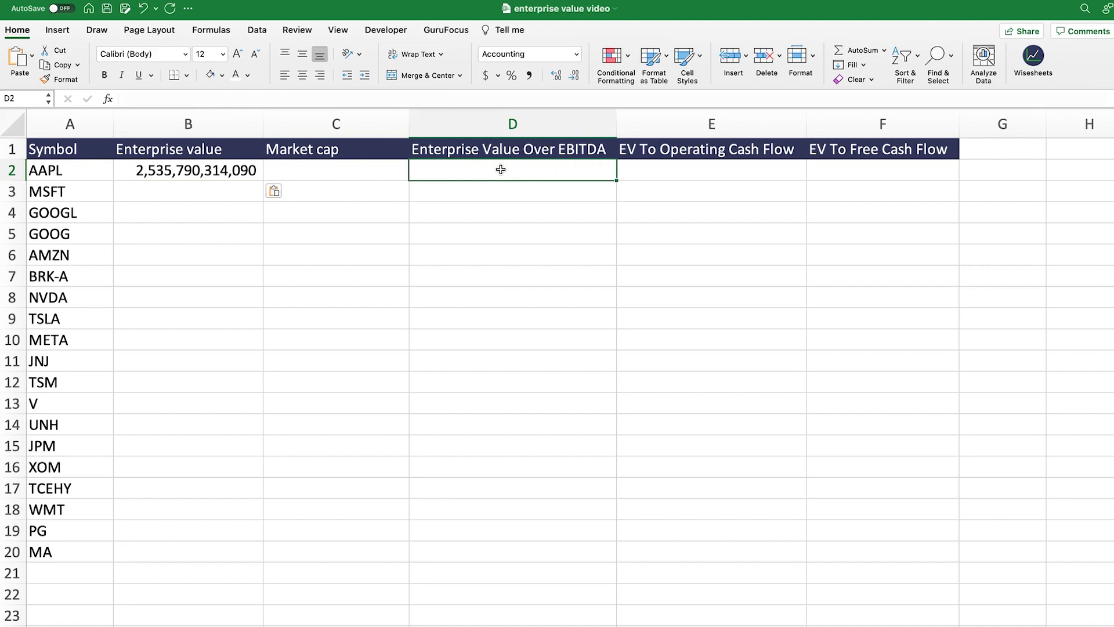
# Step: In D2, divide Apple's enterprise value in B2 by the 2022 EBITDA in cell B21 of the AAPL - Income Statement FY sheet
pyautogui.write('=')
pyautogui.click(206, 170)
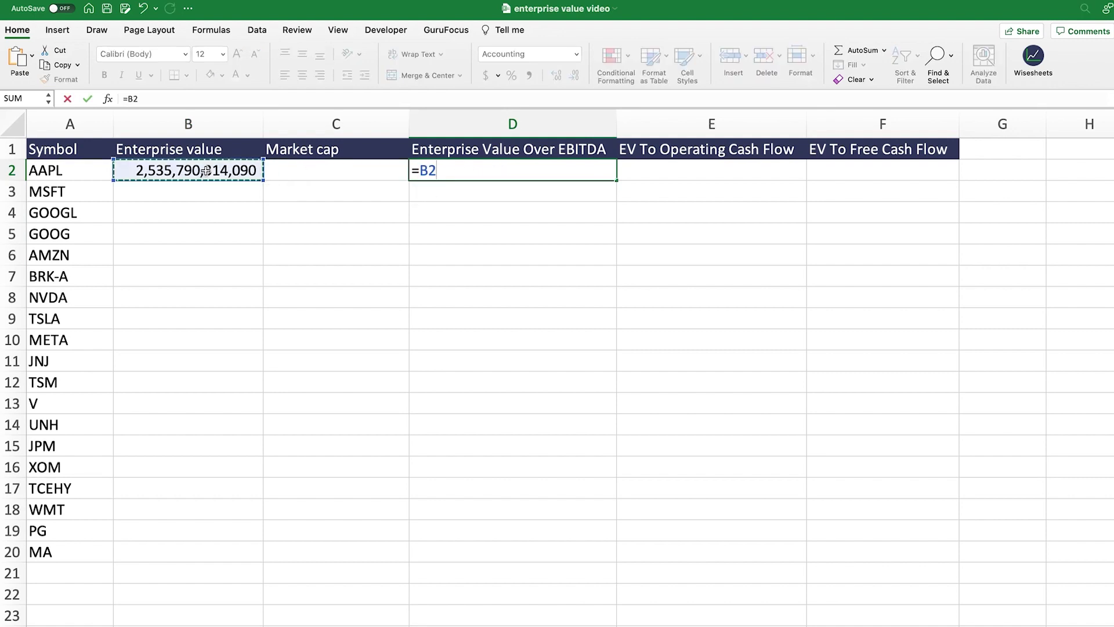
pyautogui.write('/')
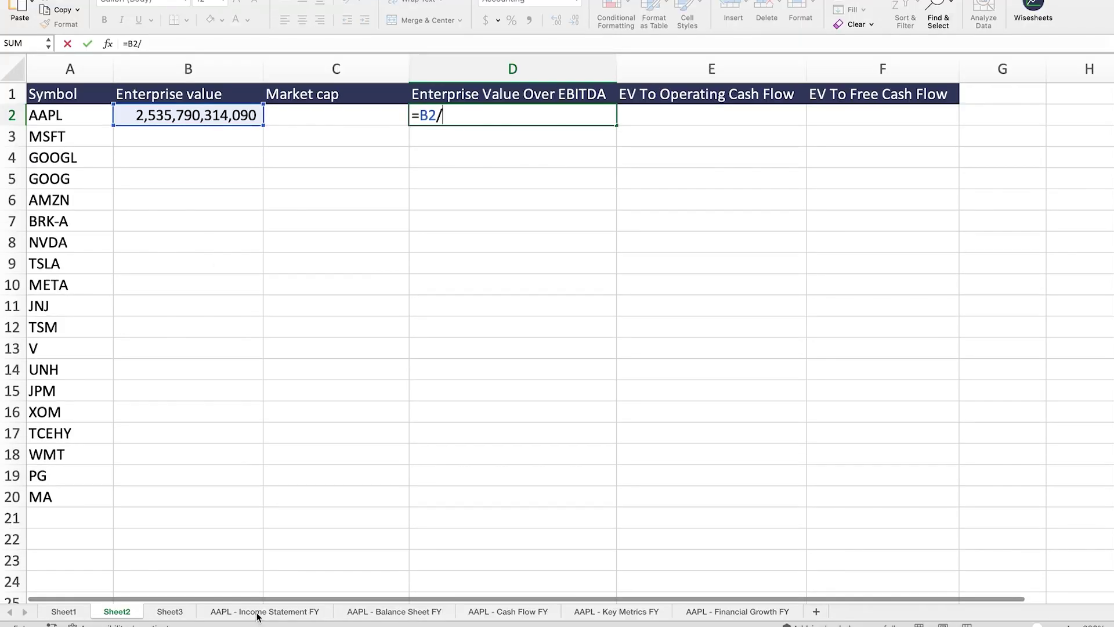
pyautogui.click(257, 611)
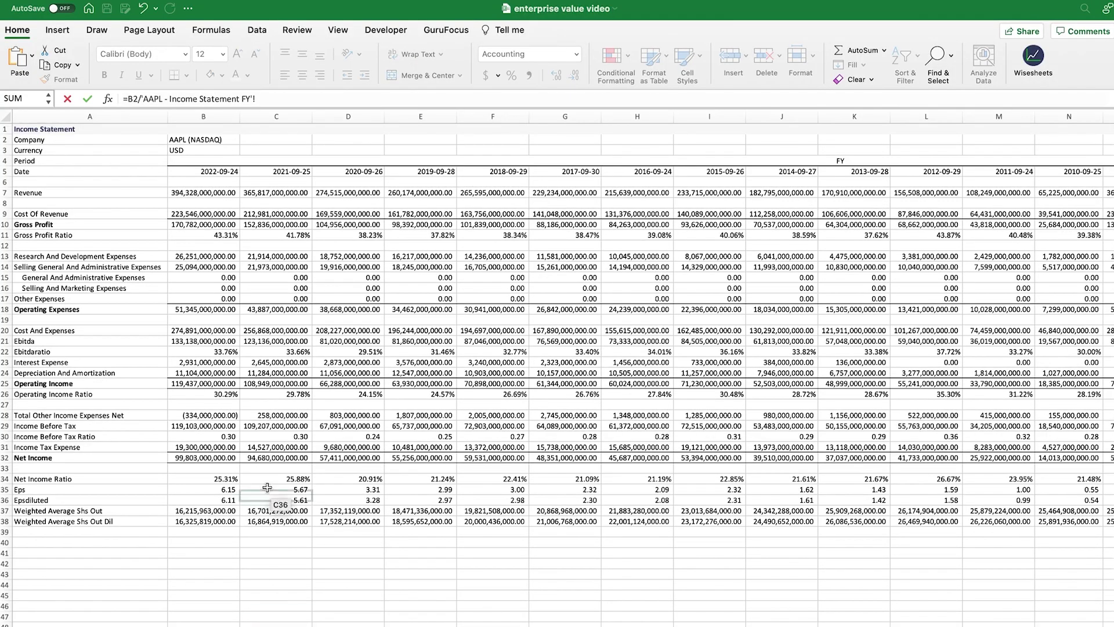
pyautogui.click(208, 343)
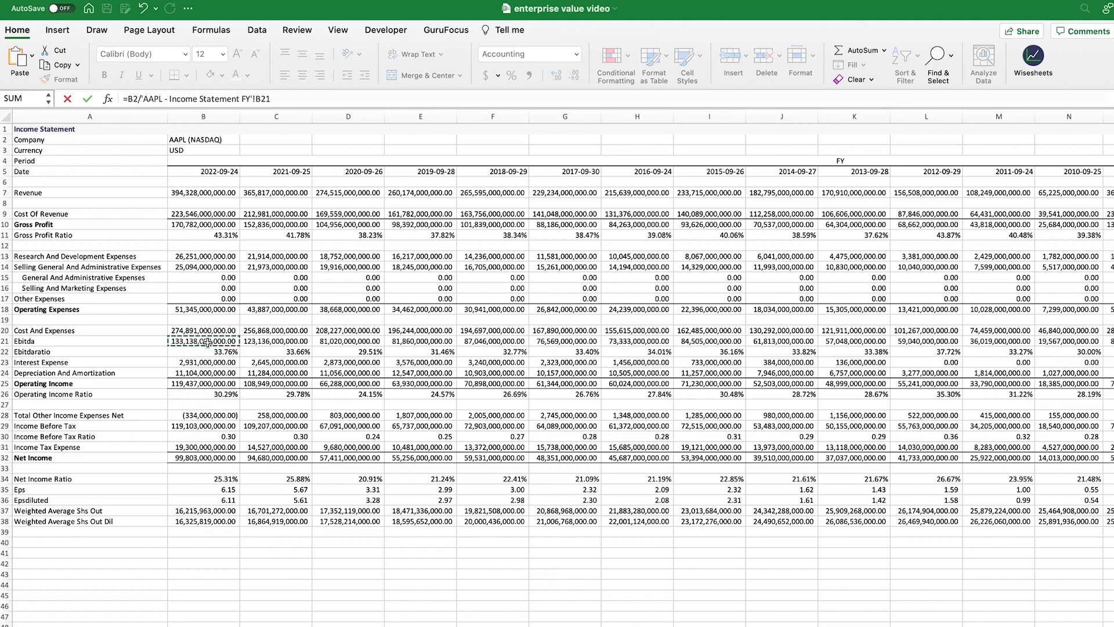
pyautogui.press('Return')
pyautogui.click(528, 175)
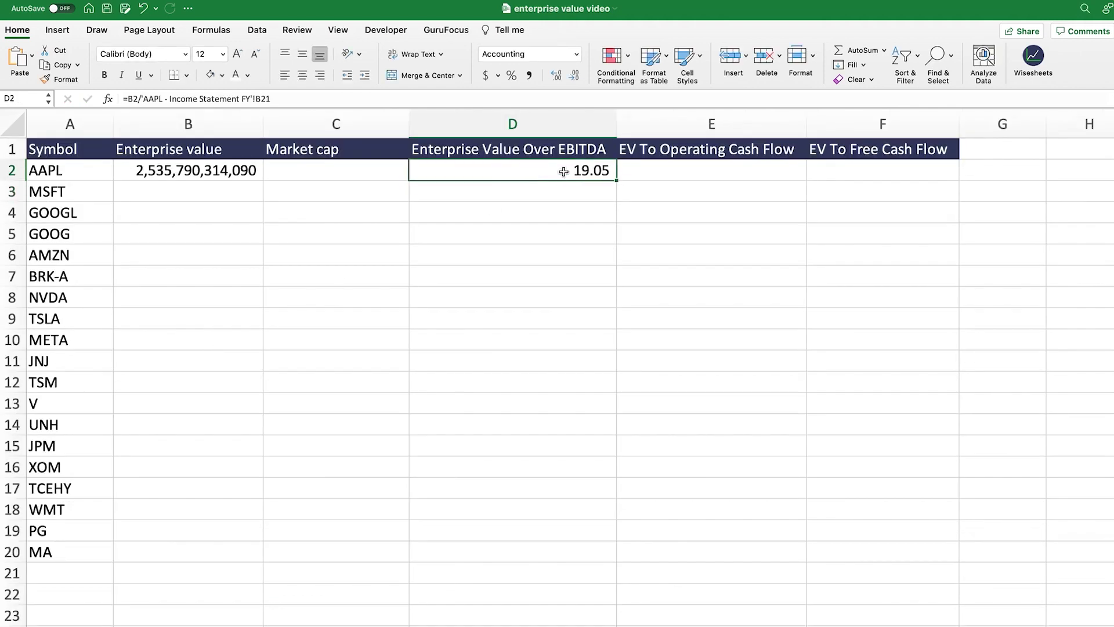
# Step: In E2, divide B2 by the 2022 net cash provided by operating activities in cell B17 of the AAPL - Cash Flow FY sheet
pyautogui.click(666, 167)
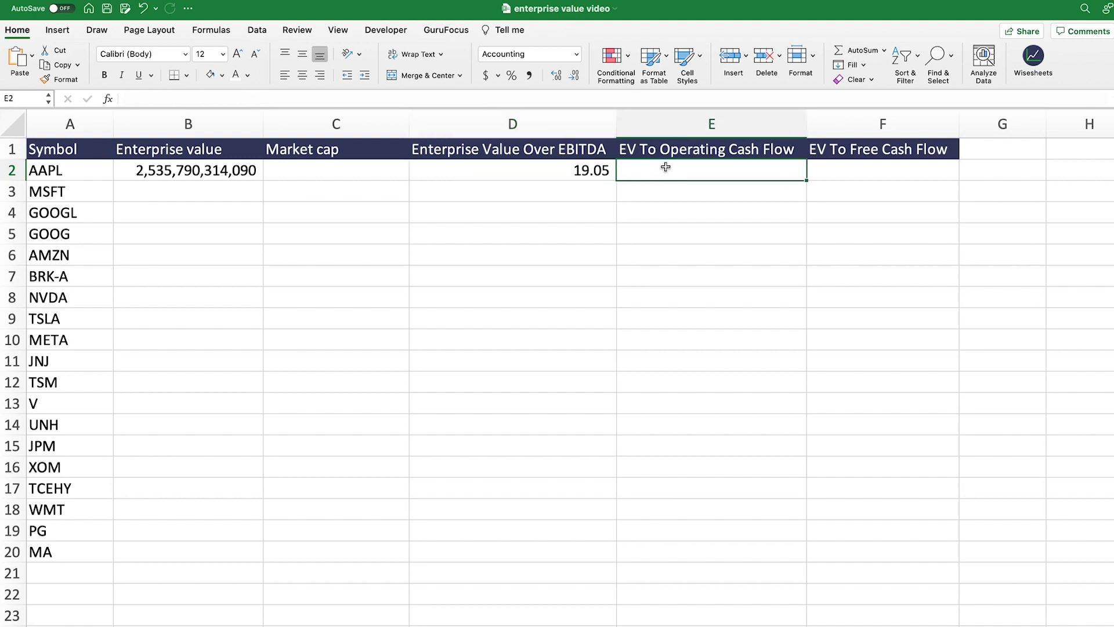
pyautogui.write('=')
pyautogui.click(231, 175)
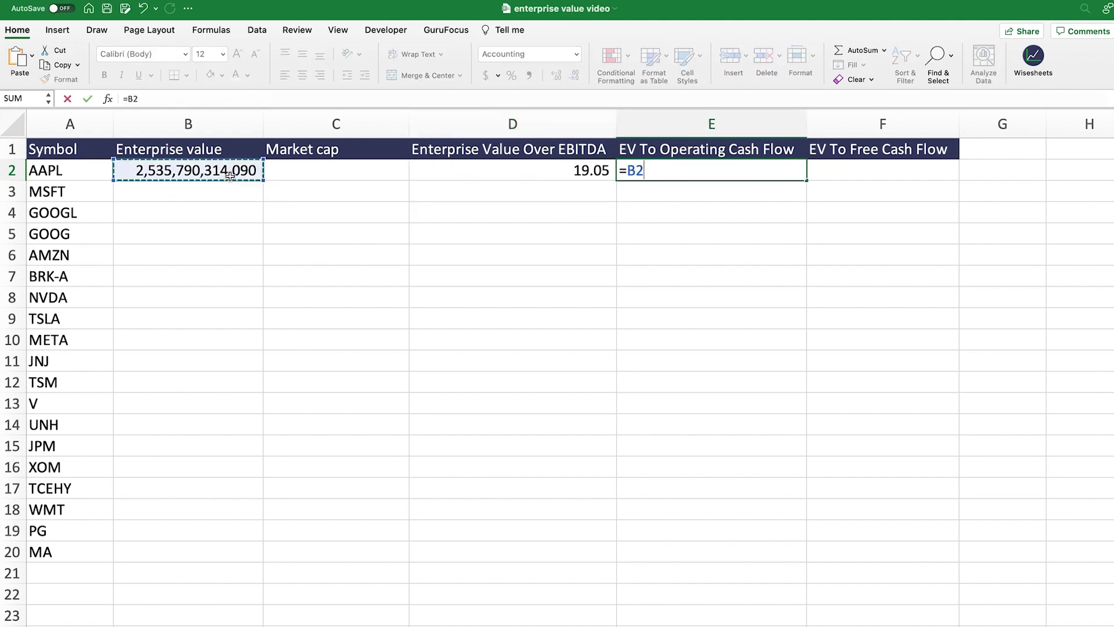
pyautogui.write('/')
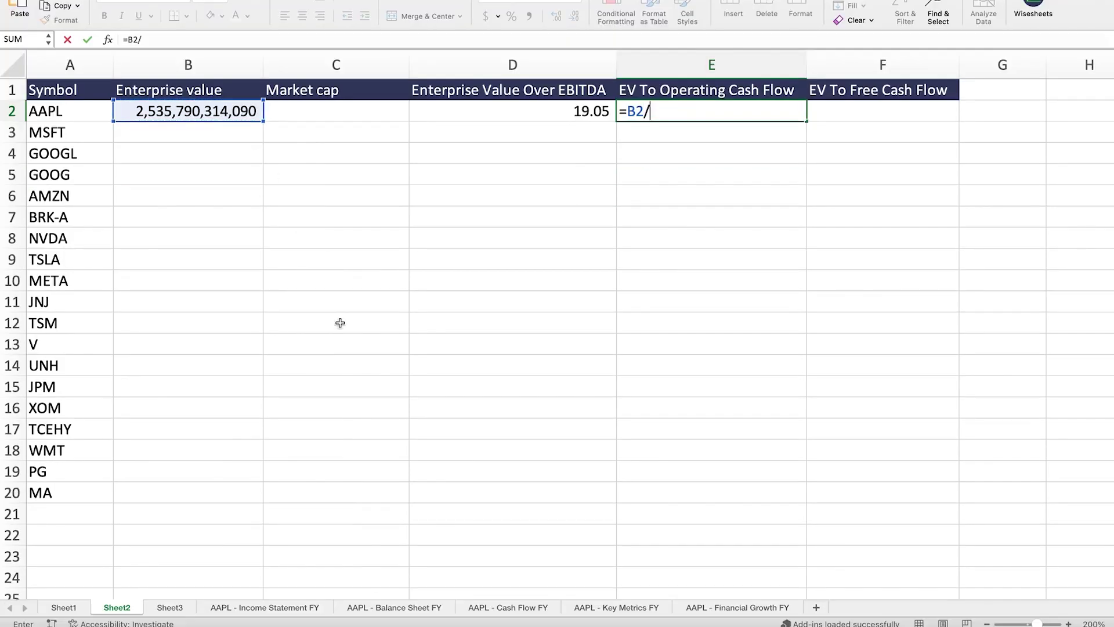
pyautogui.click(502, 607)
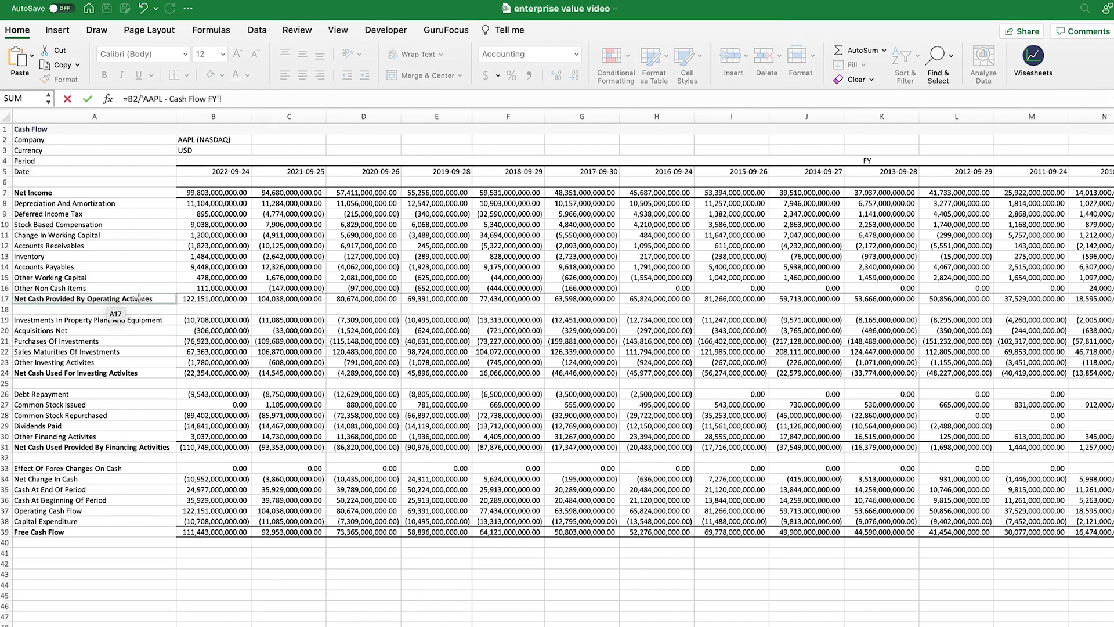
pyautogui.click(191, 299)
pyautogui.press('Return')
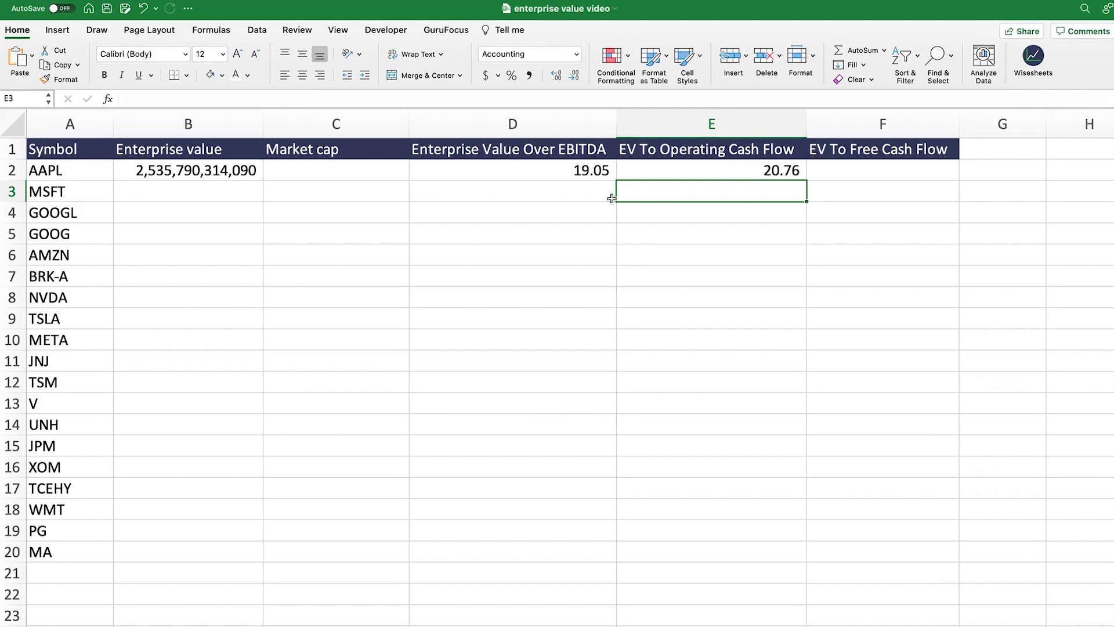
pyautogui.click(708, 172)
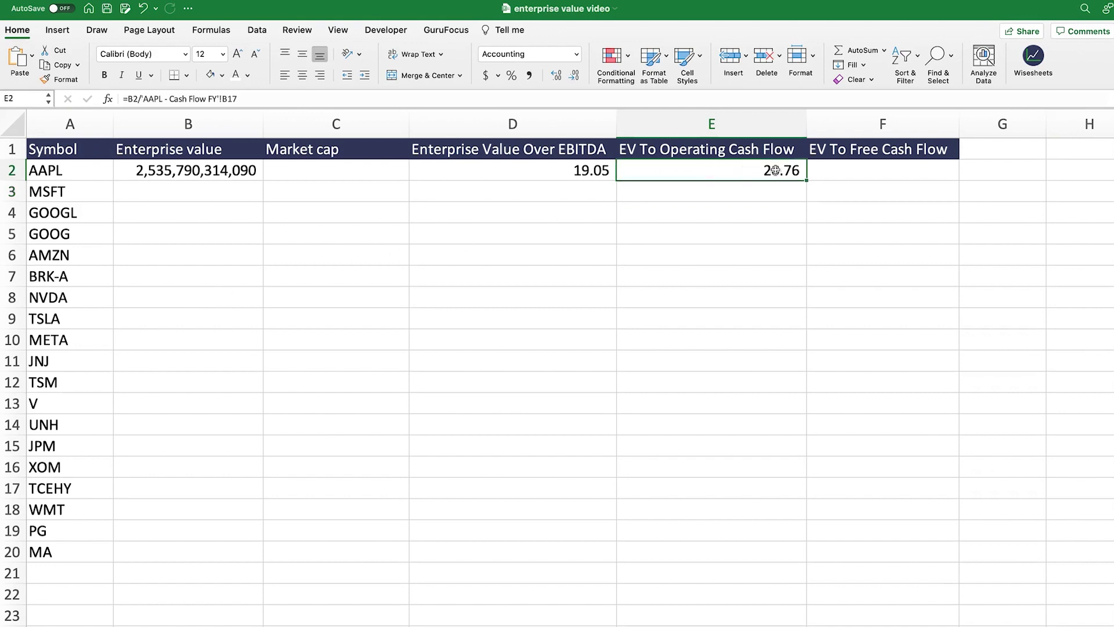
# Step: In F2, divide B2 by the 2022 free cash flow in cell B39 of the AAPL - Cash Flow FY sheet
pyautogui.click(908, 165)
pyautogui.write('=')
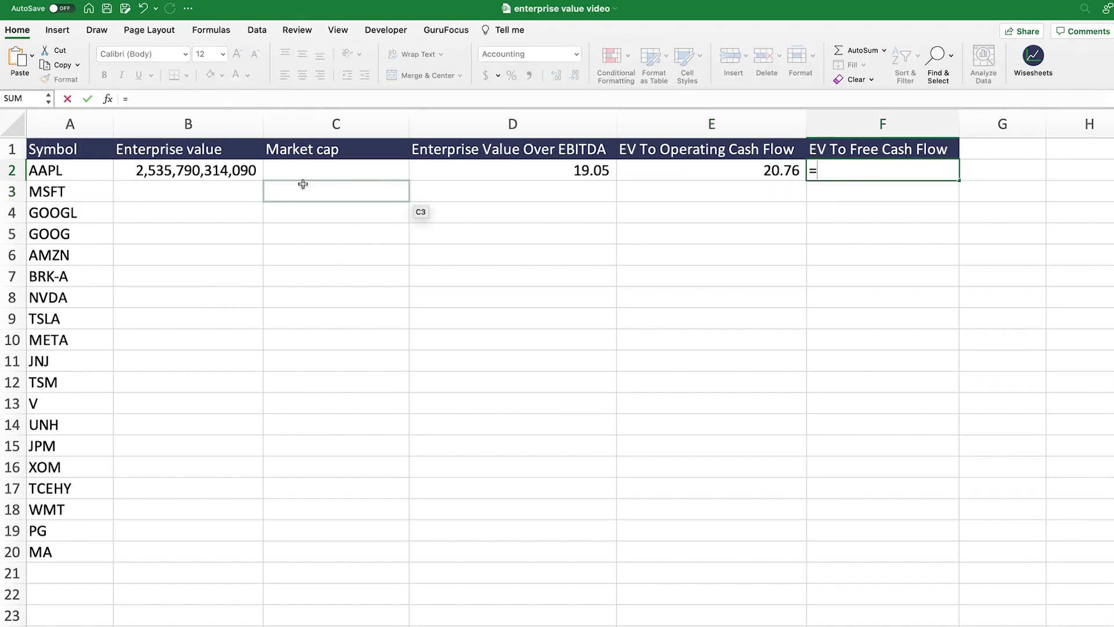
pyautogui.click(231, 177)
pyautogui.write('/')
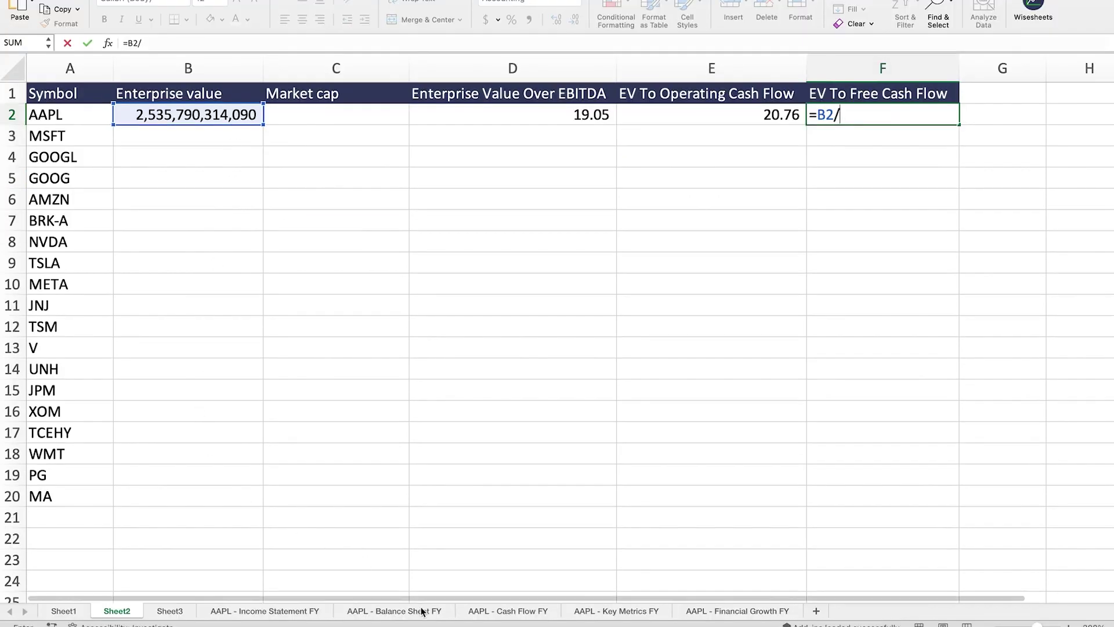
pyautogui.click(494, 611)
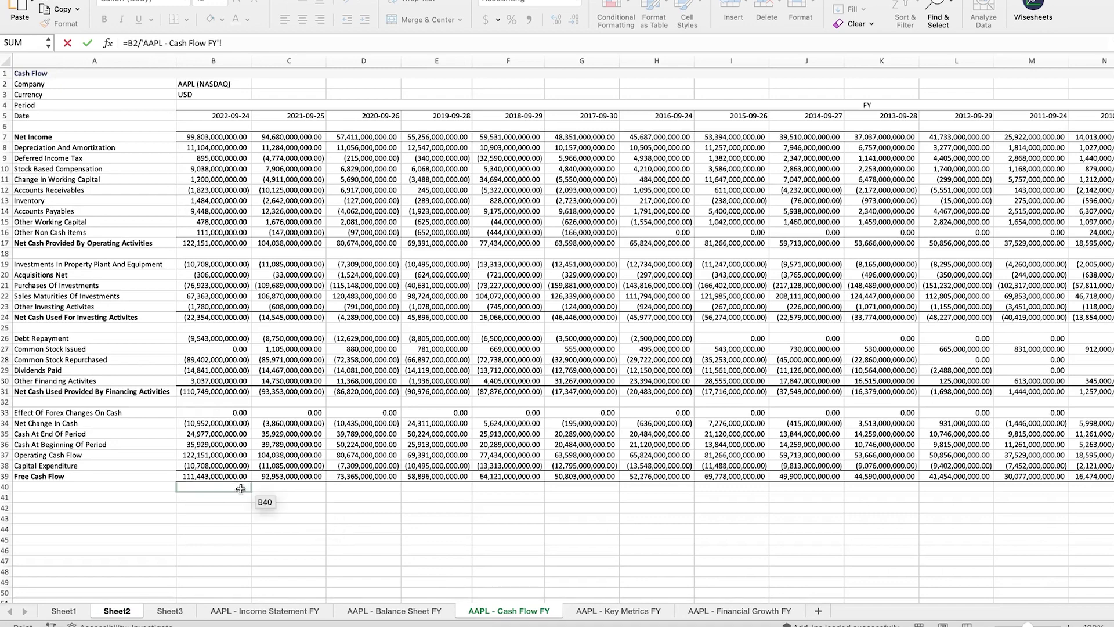
pyautogui.click(215, 475)
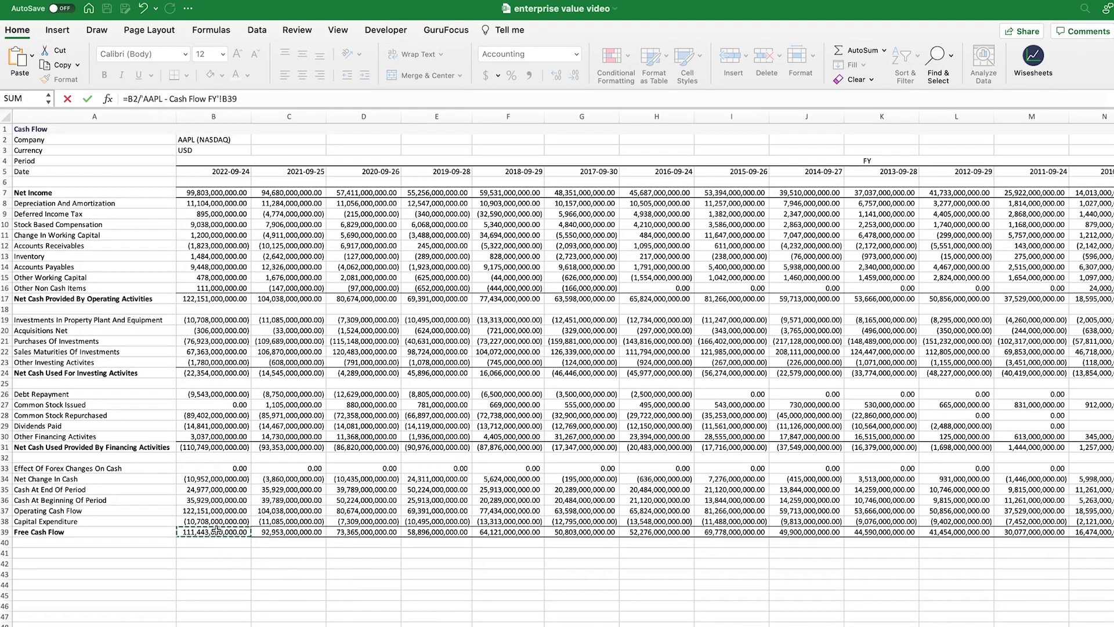
pyautogui.press('Return')
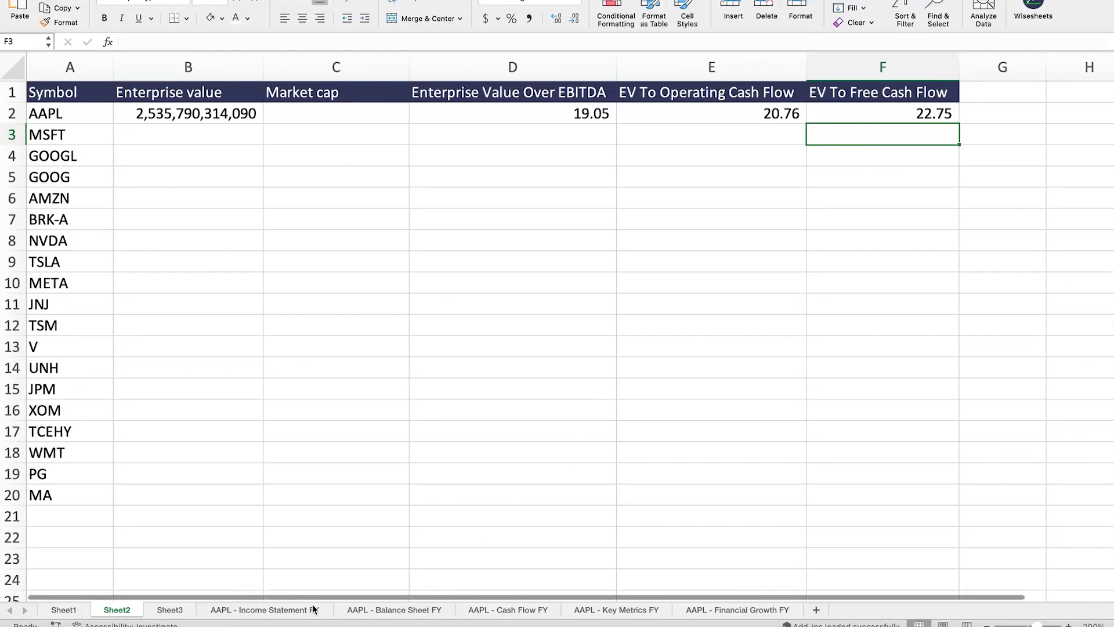
# Step: Look through Apple's income statement, balance sheet, cash flow and key metrics sheets, and return to the stock symbols in Sheet2
pyautogui.click(316, 607)
pyautogui.click(374, 610)
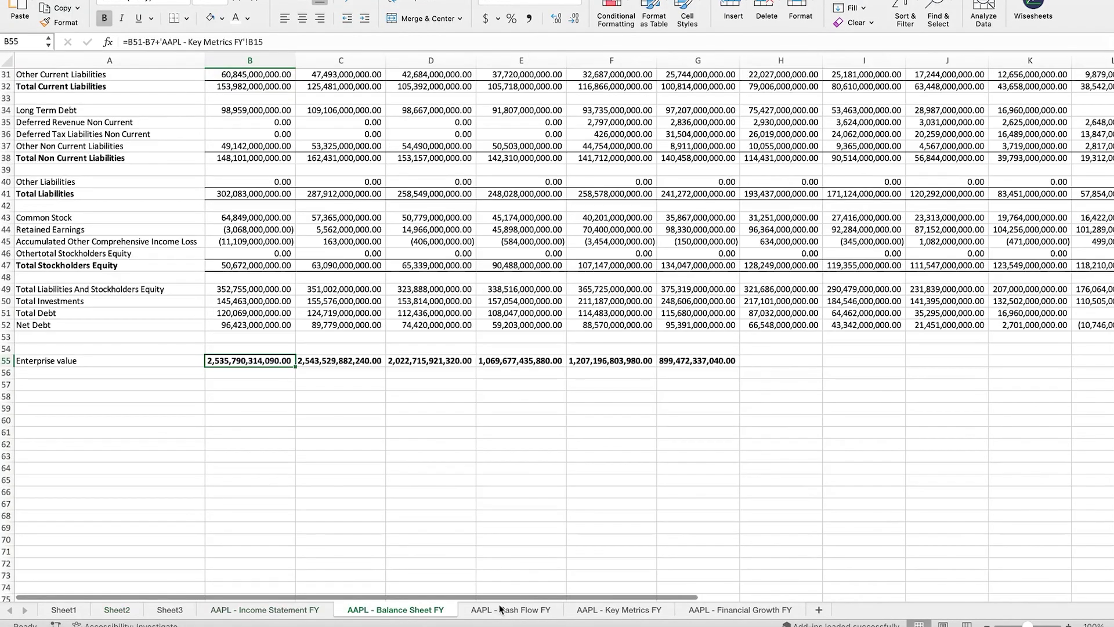
pyautogui.click(513, 610)
pyautogui.click(629, 610)
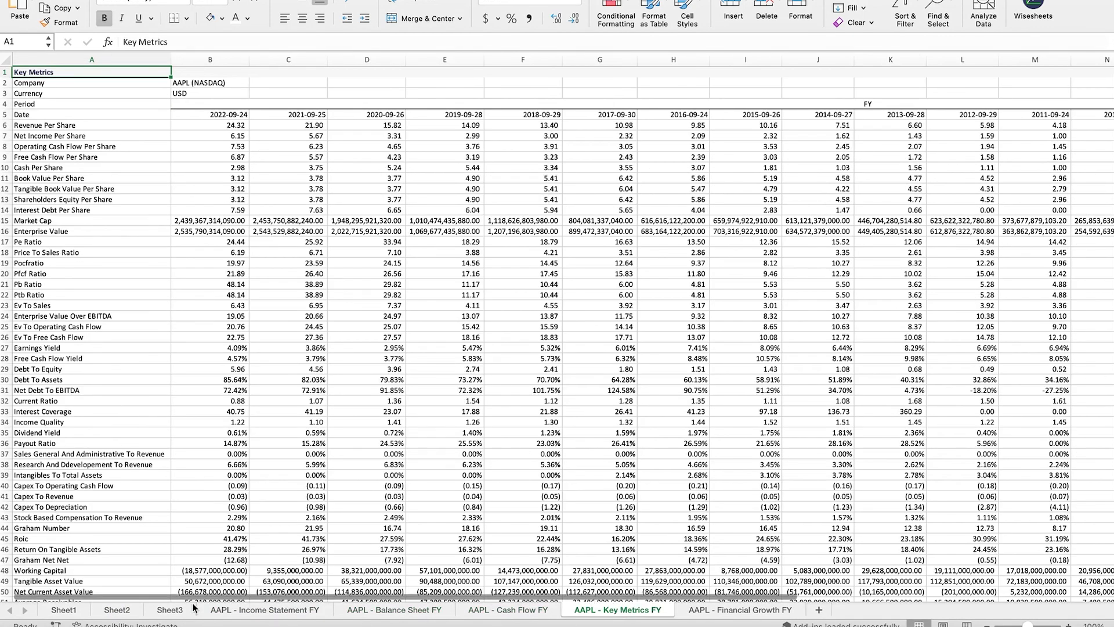
pyautogui.click(123, 610)
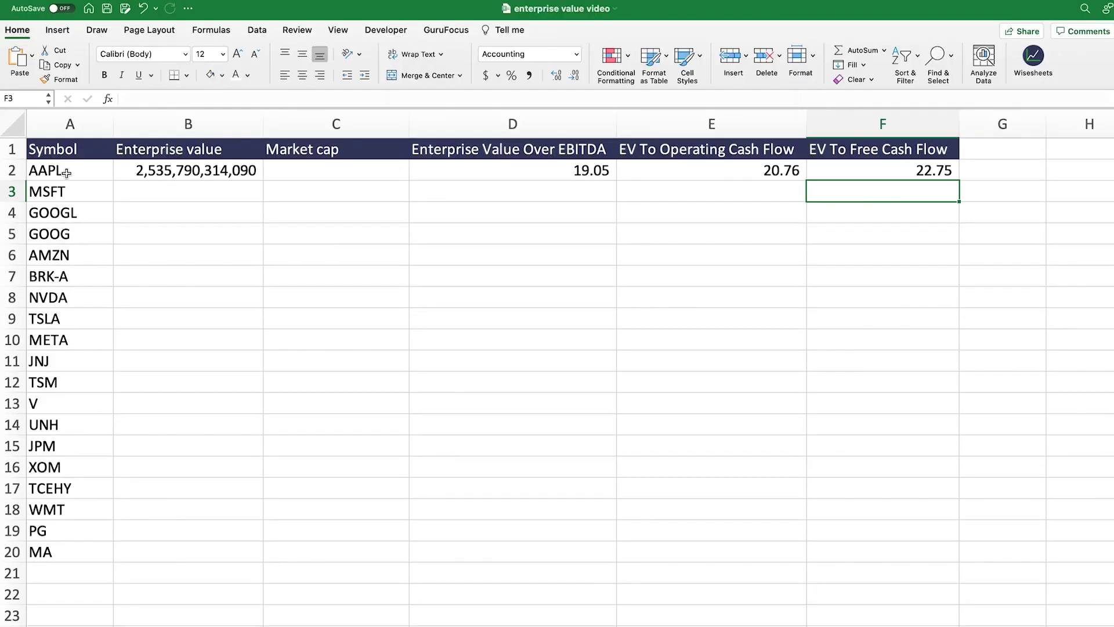
pyautogui.moveTo(67, 114); pyautogui.dragTo(91, 481)
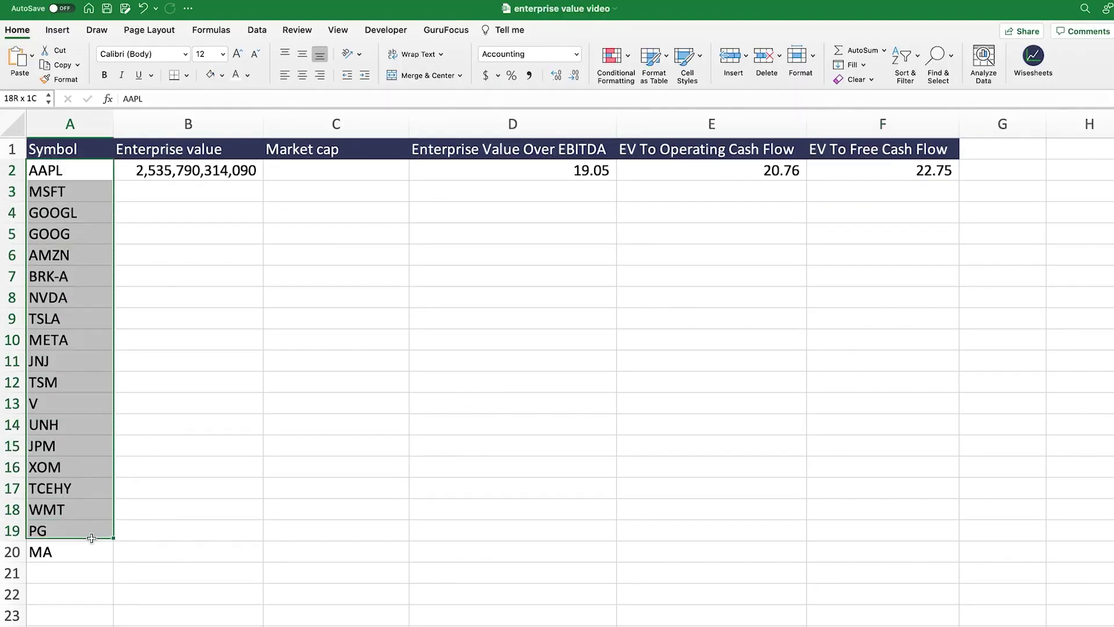
pyautogui.moveTo(92, 538); pyautogui.dragTo(91, 542)
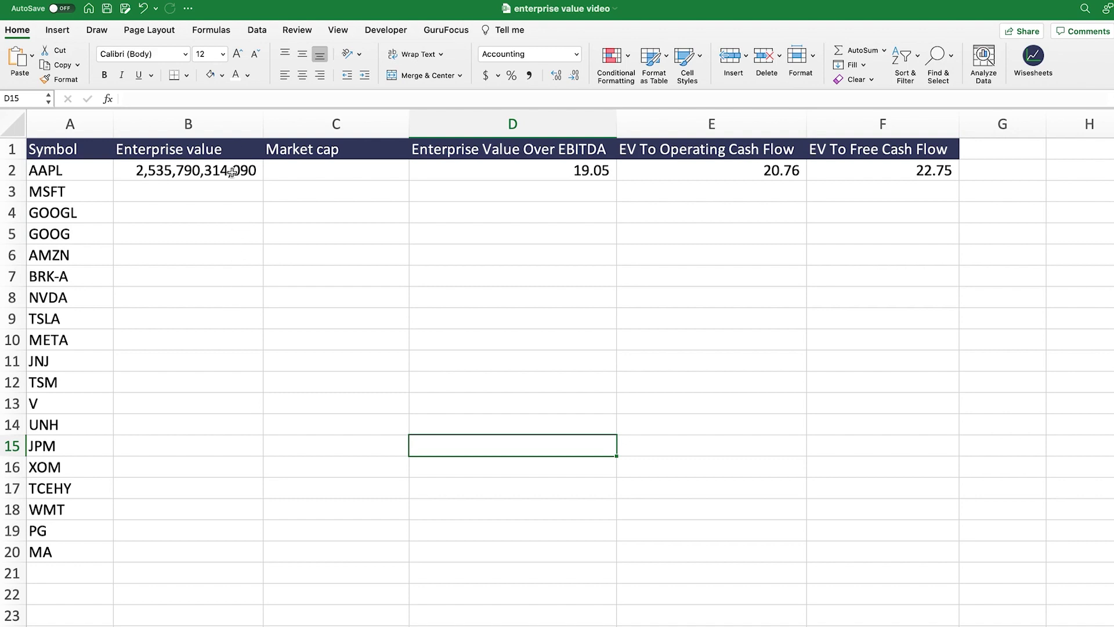
# Step: Clear Apple's enterprise value and EV ratio cells in B2:F2
pyautogui.moveTo(238, 170); pyautogui.dragTo(873, 174)
pyautogui.press('Delete')
pyautogui.click(554, 392)
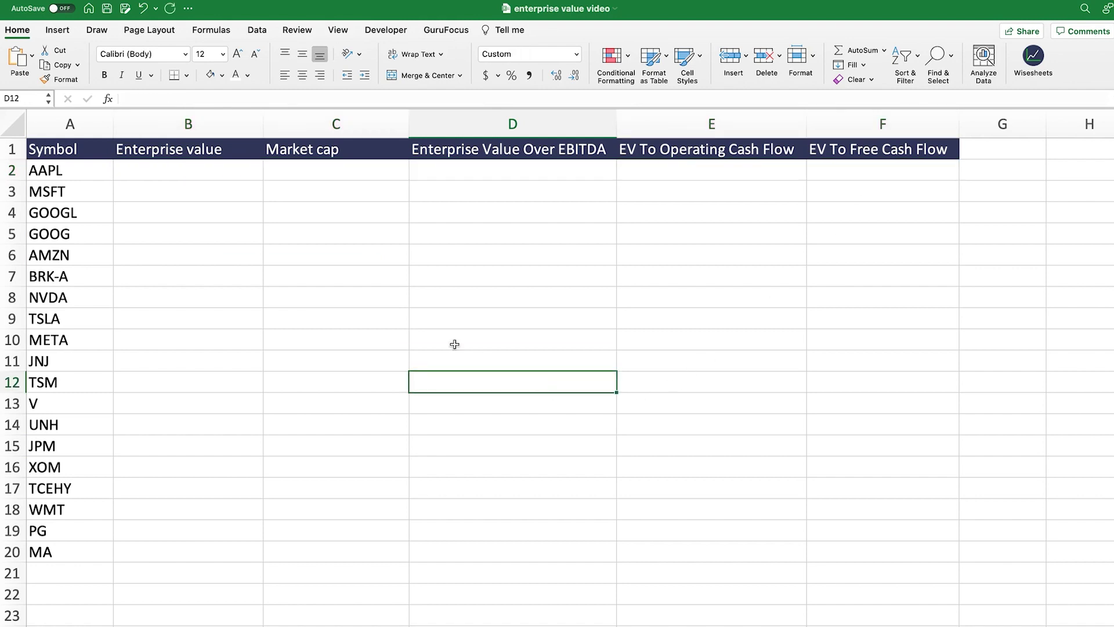
# Step: Begin a WISE formula in B2 and open the WISE Function reference in the Wisesheets add-in
pyautogui.click(197, 171)
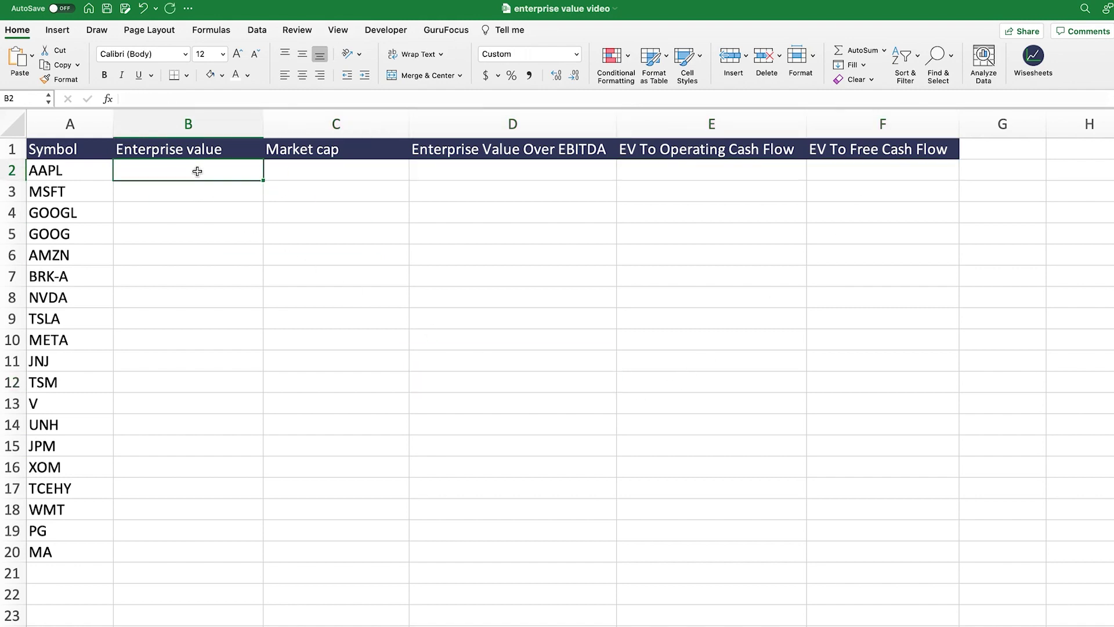
pyautogui.write('=WISE(')
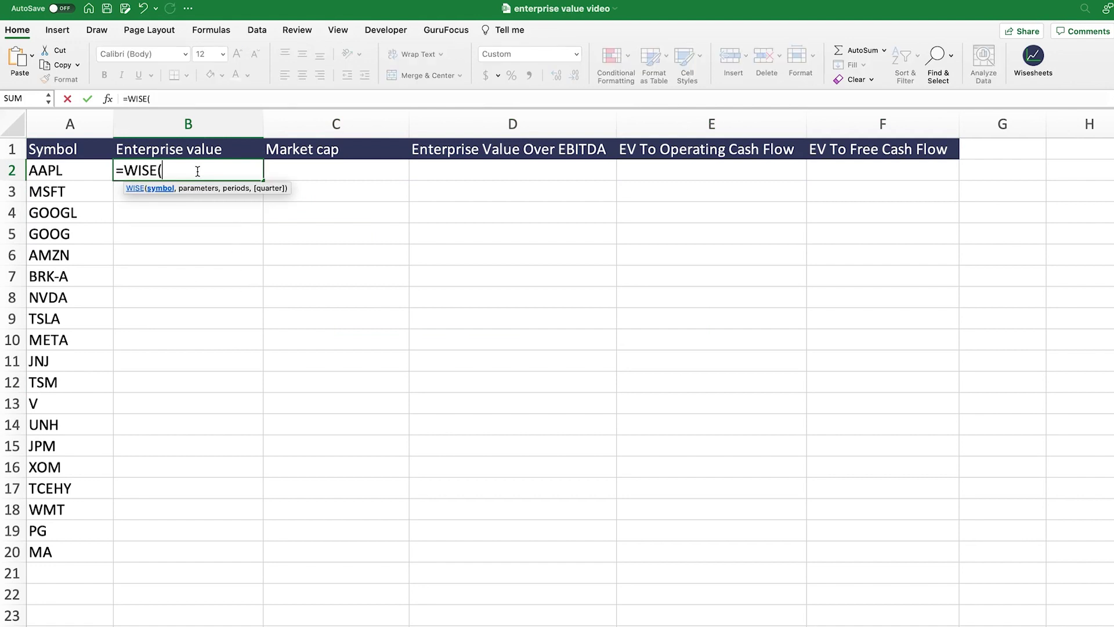
pyautogui.click(1046, 67)
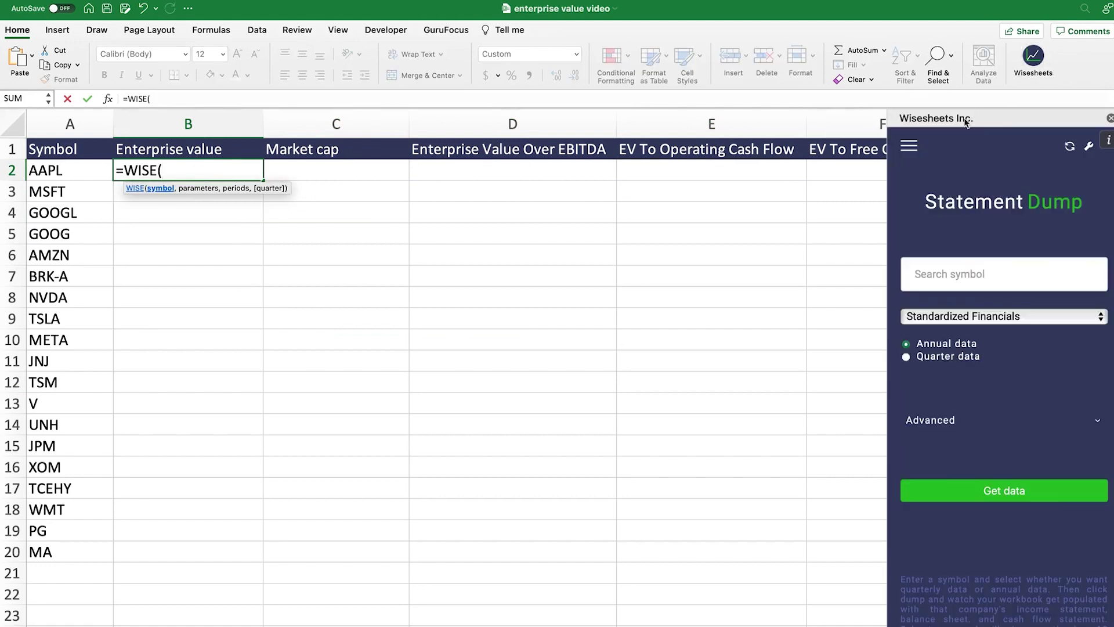
pyautogui.click(909, 147)
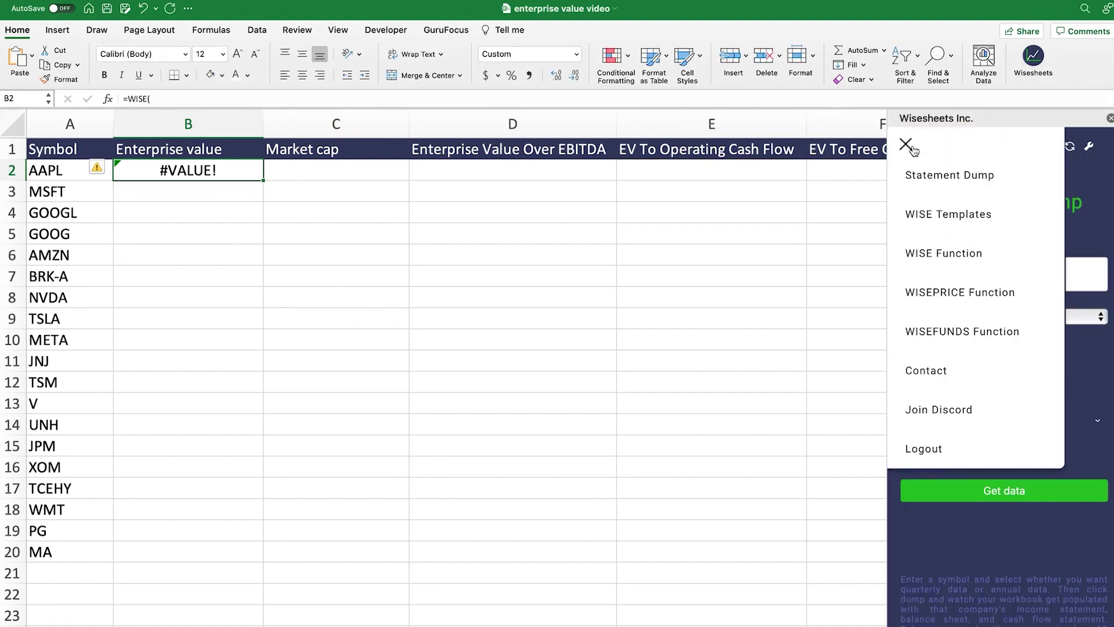
pyautogui.click(937, 253)
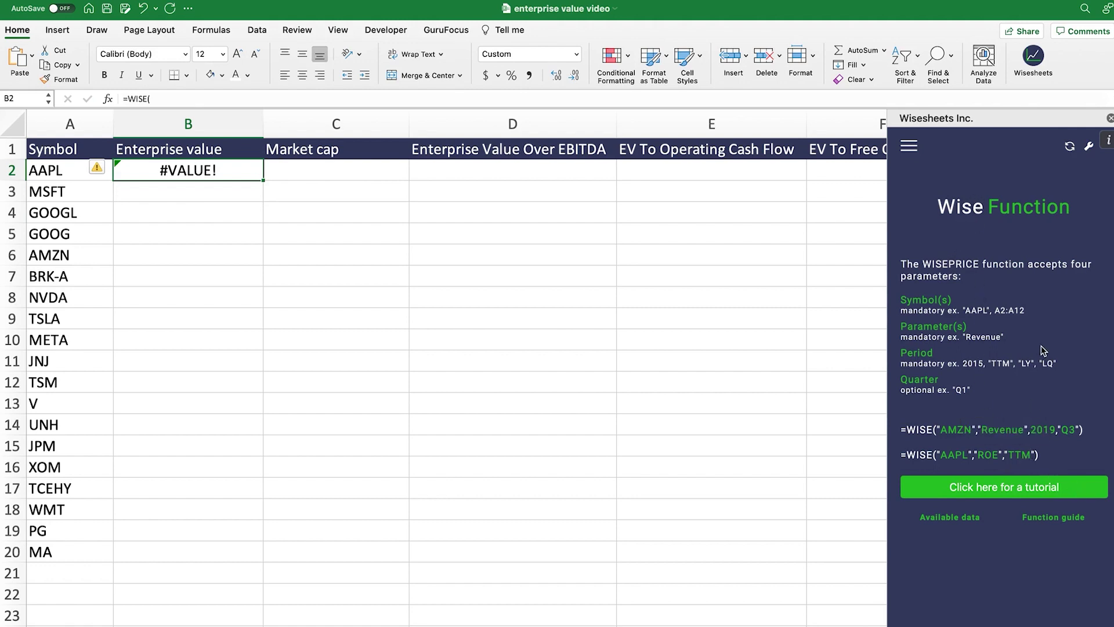
# Step: Complete the B2 formula as =WISE(A2,B1,2022) to retrieve Apple's 2022 enterprise value, and reselect the cell
pyautogui.click(172, 98)
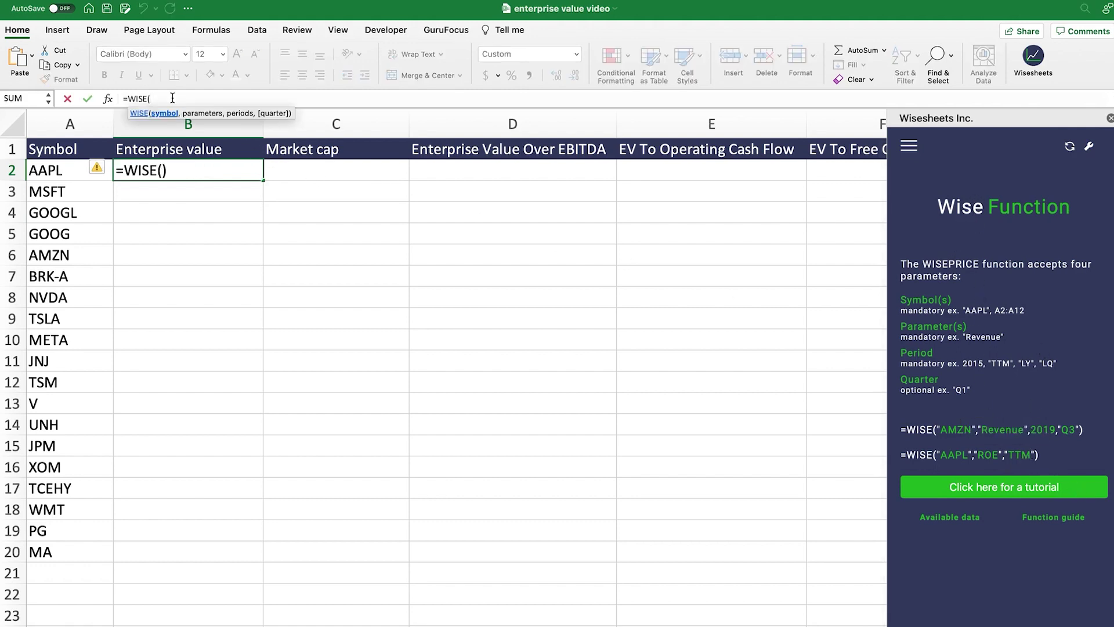
pyautogui.click(70, 169)
pyautogui.write(',')
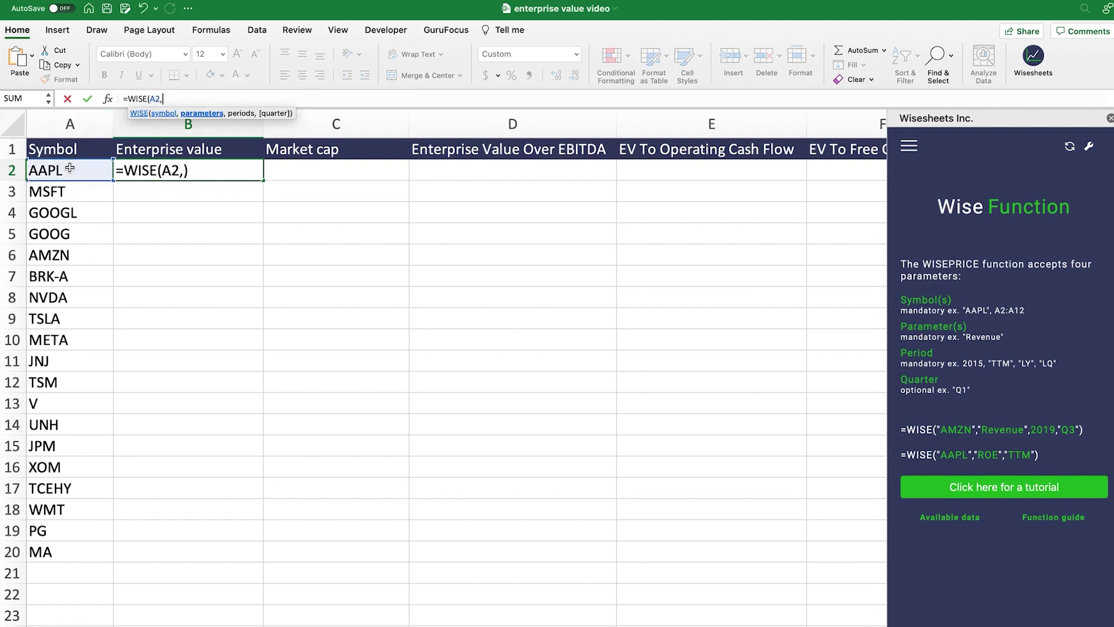
pyautogui.click(192, 151)
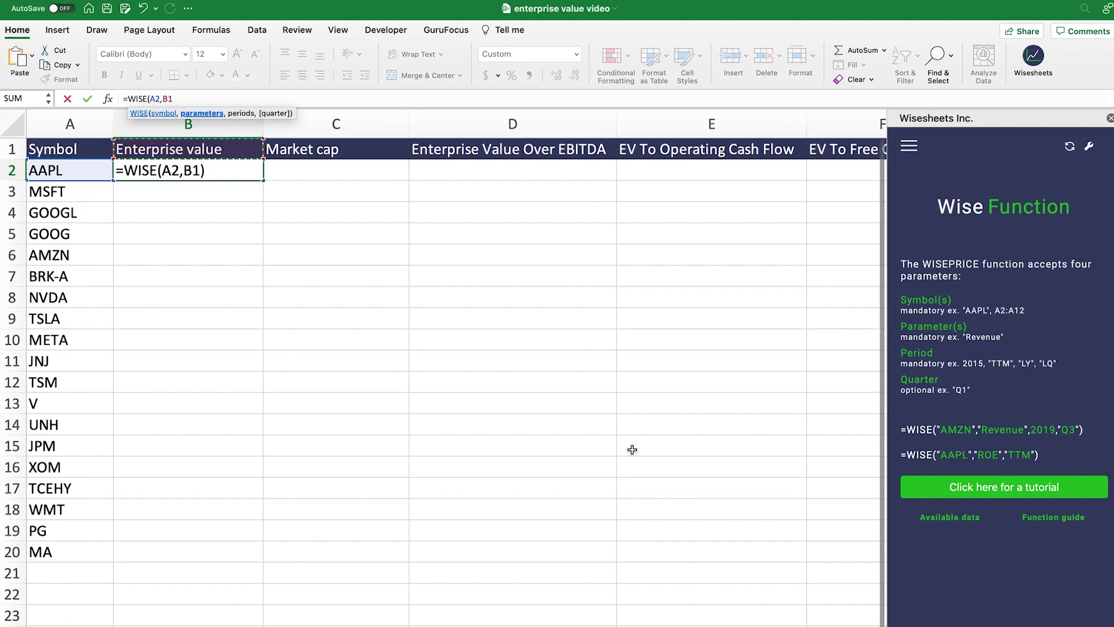
pyautogui.write(',')
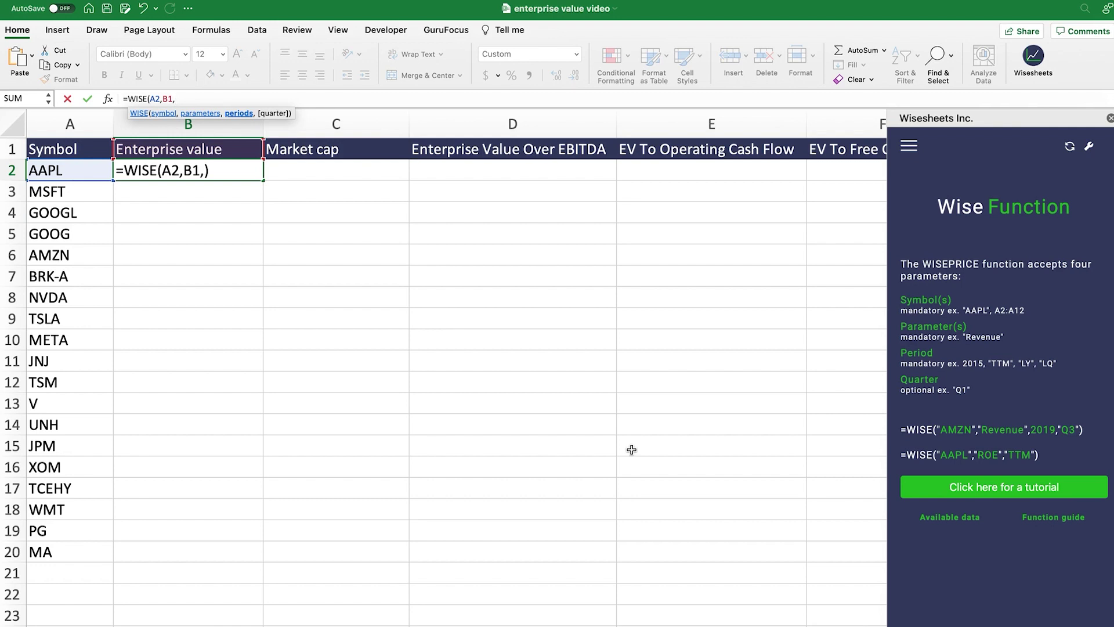
pyautogui.write('2022)')
pyautogui.press('Return')
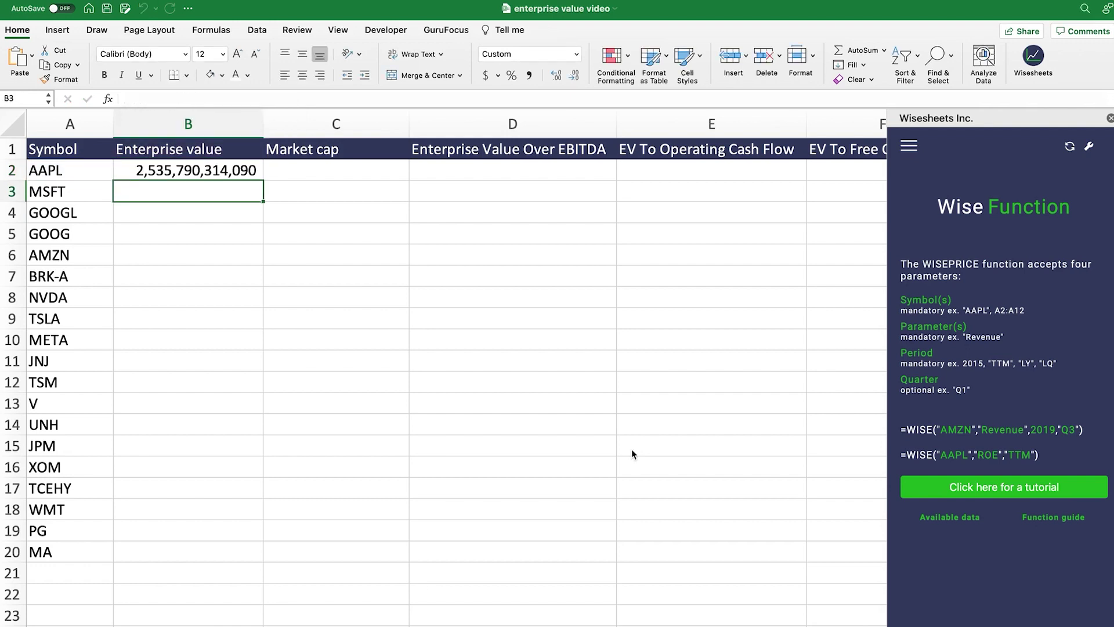
pyautogui.click(231, 172)
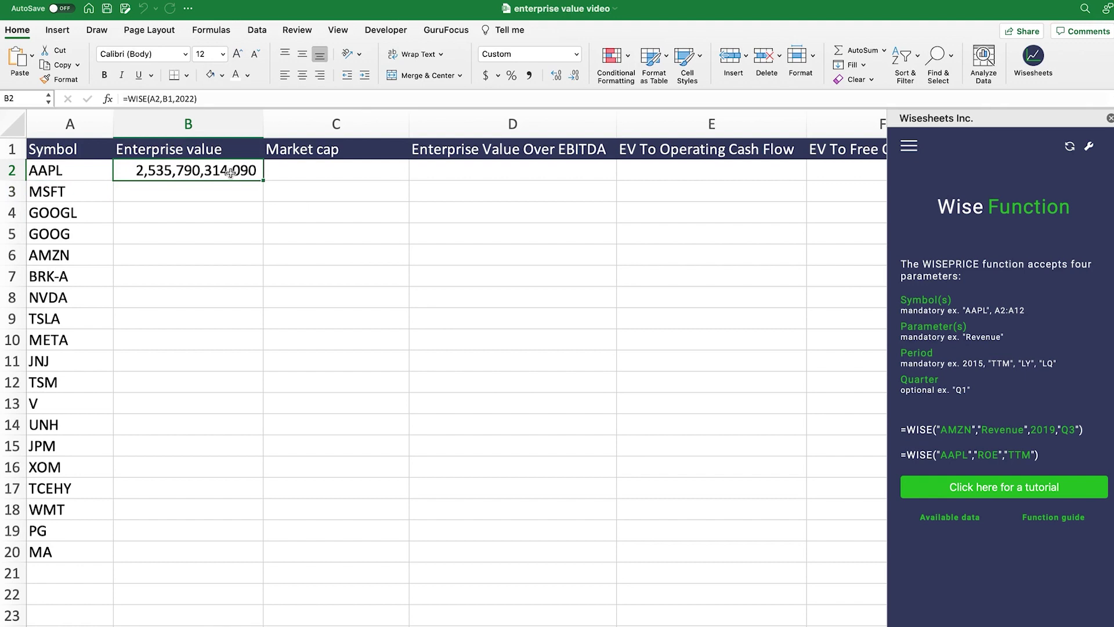
# Step: Change the period in B2's WISE formula to "ttm", giving =WISE(A2,B1,"ttm"), and reselect the cell
pyautogui.click(194, 99)
pyautogui.press('BackSpace')
pyautogui.press('BackSpace')
pyautogui.press('BackSpace')
pyautogui.press('BackSpace')
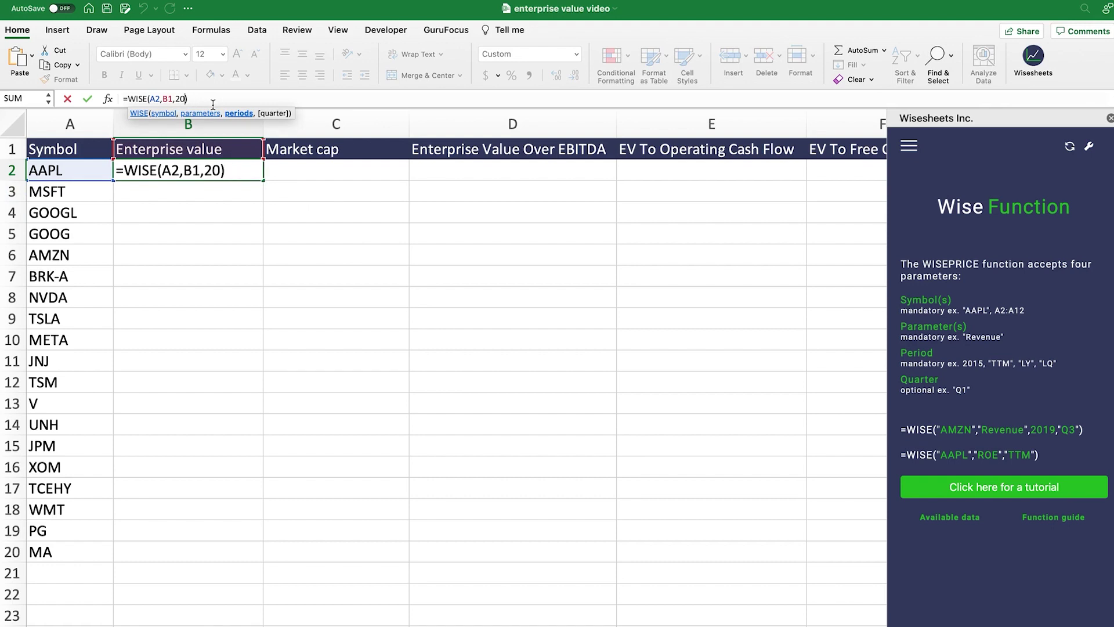
pyautogui.write('"ttm"')
pyautogui.press('Return')
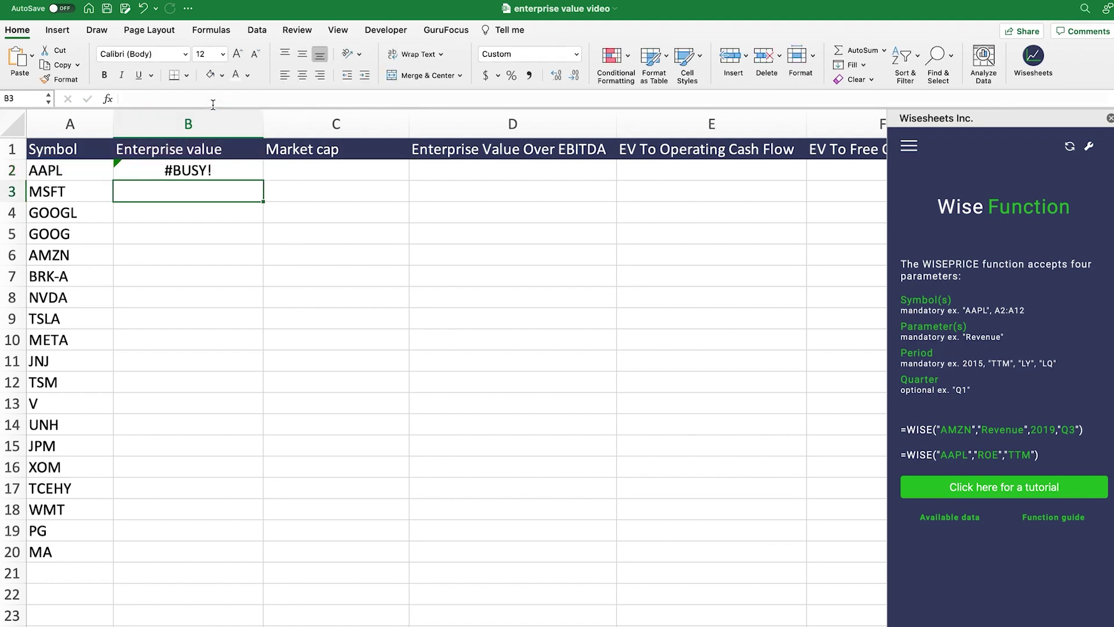
pyautogui.click(211, 174)
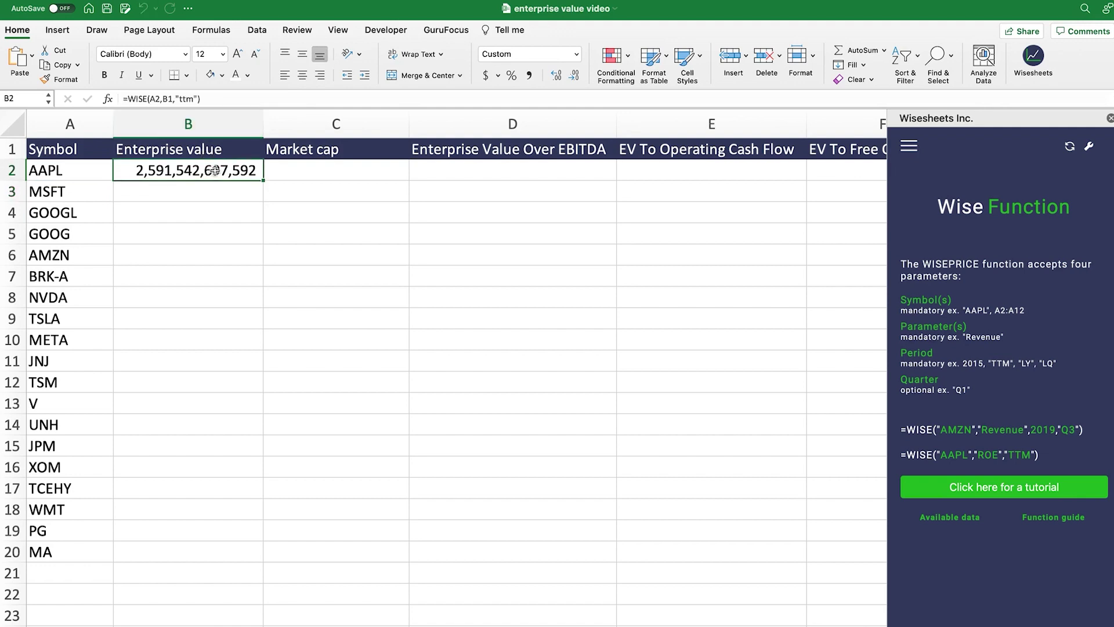
# Step: Make the B1 reference in B2's formula absolute as $B$1 and fill the formula down to B20
pyautogui.click(265, 103)
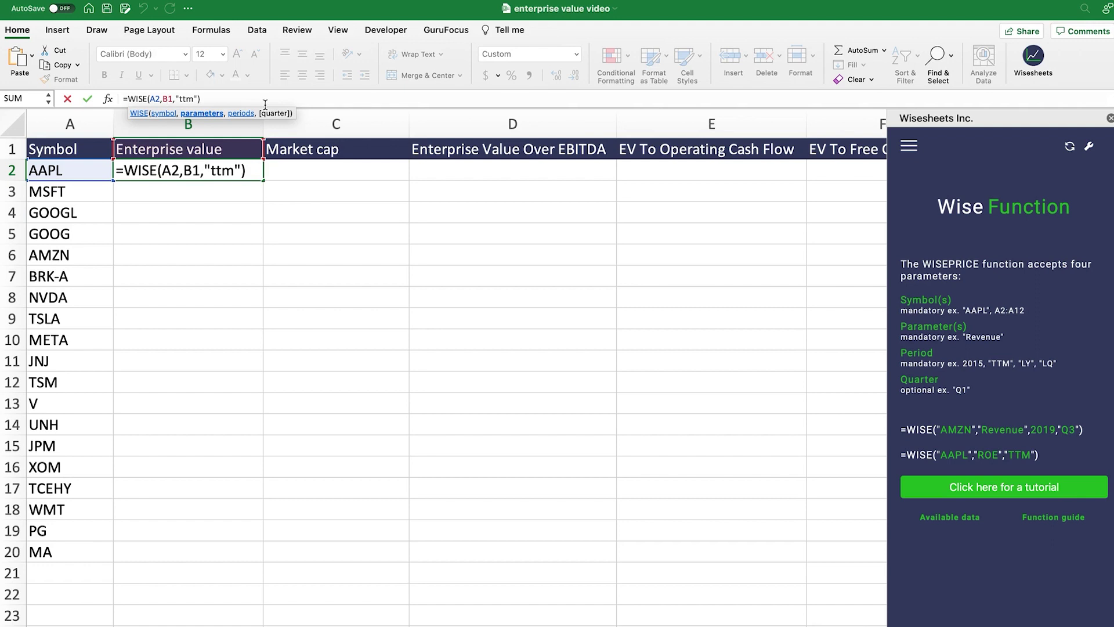
pyautogui.press('F4')
pyautogui.press('Return')
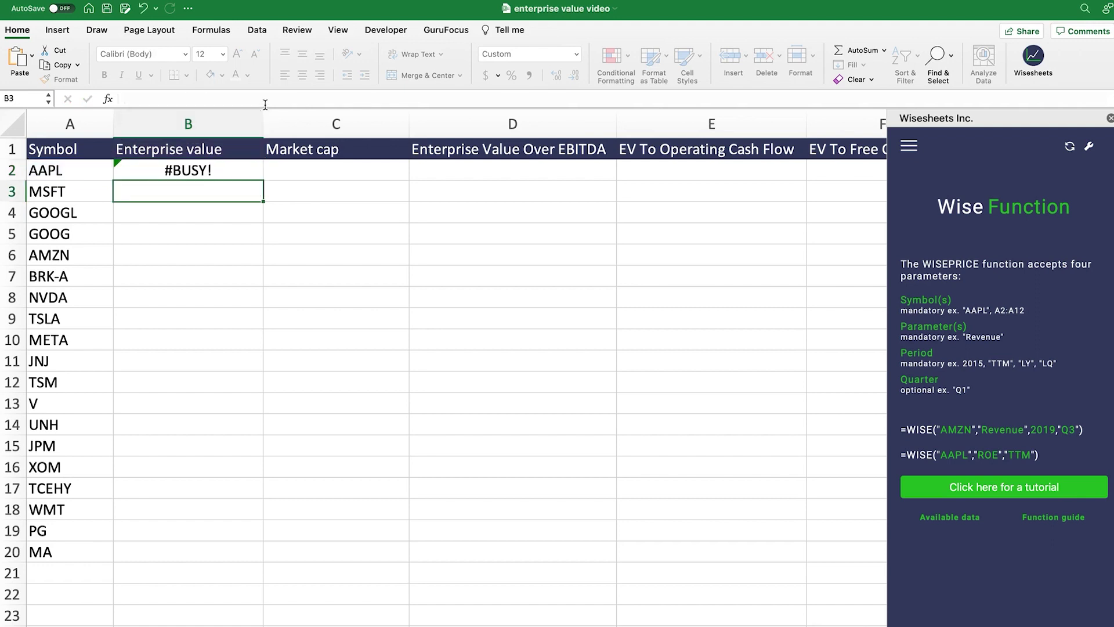
pyautogui.click(222, 173)
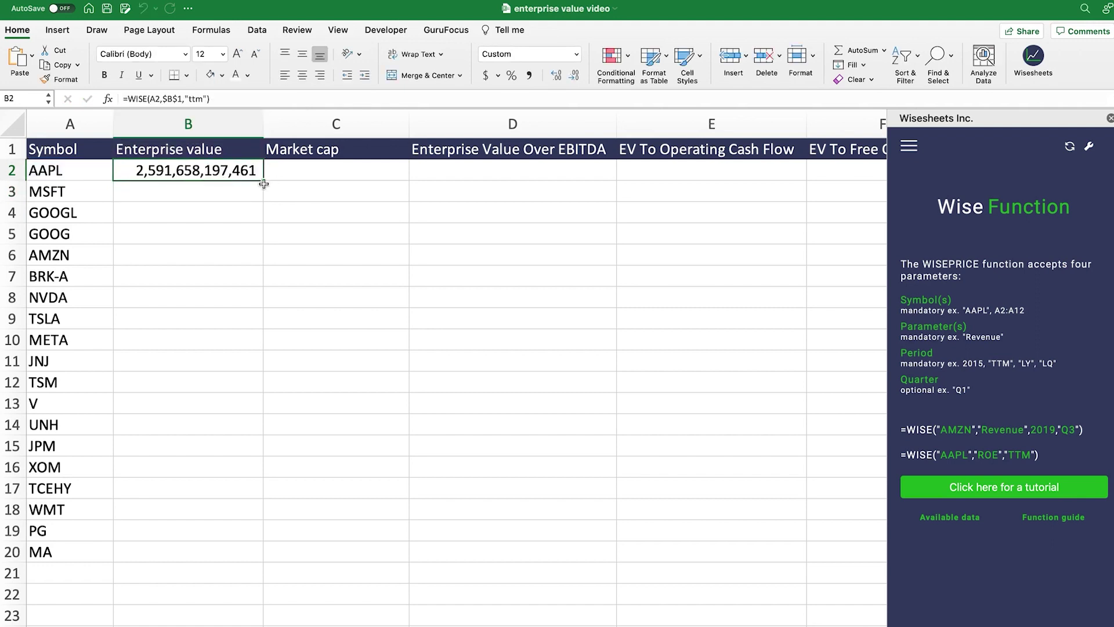
pyautogui.moveTo(264, 180); pyautogui.dragTo(229, 554)
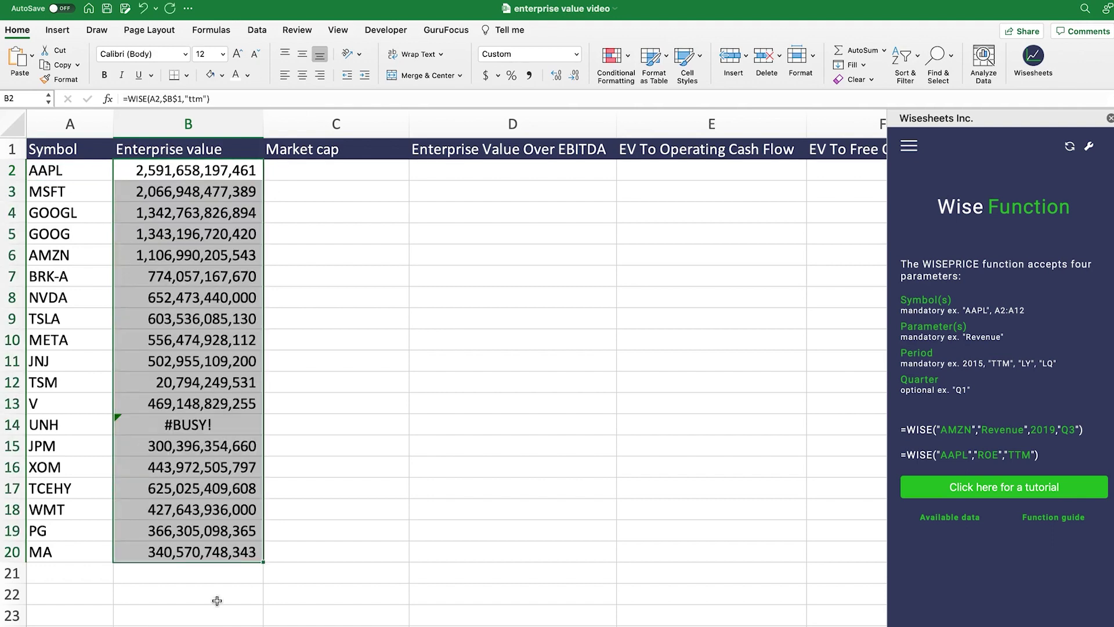
pyautogui.click(216, 601)
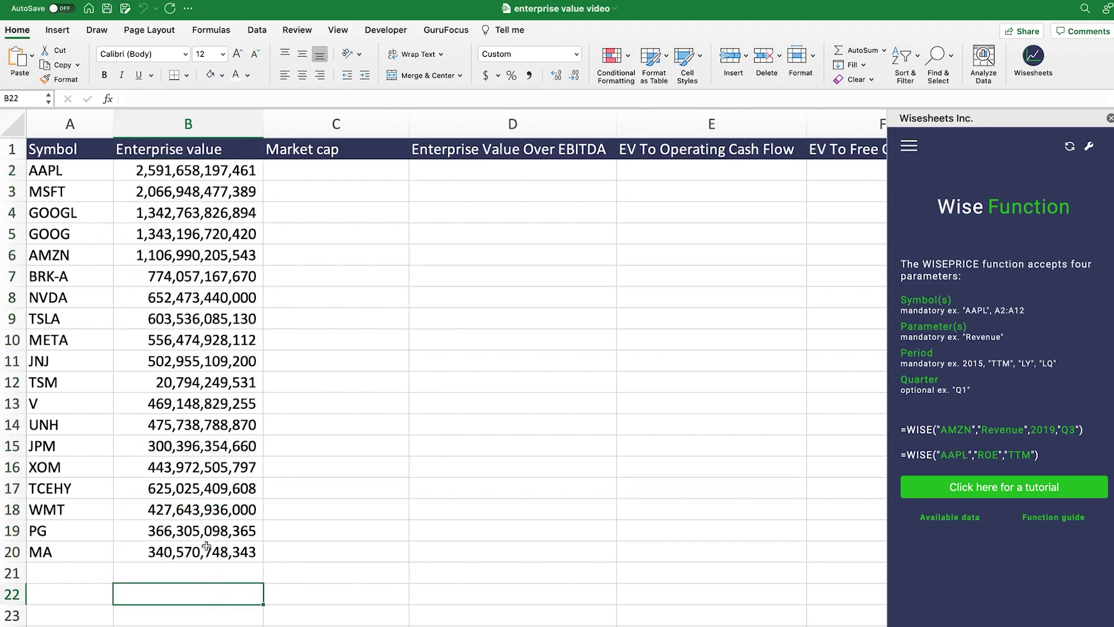
pyautogui.moveTo(67, 174); pyautogui.dragTo(134, 554)
pyautogui.click(191, 594)
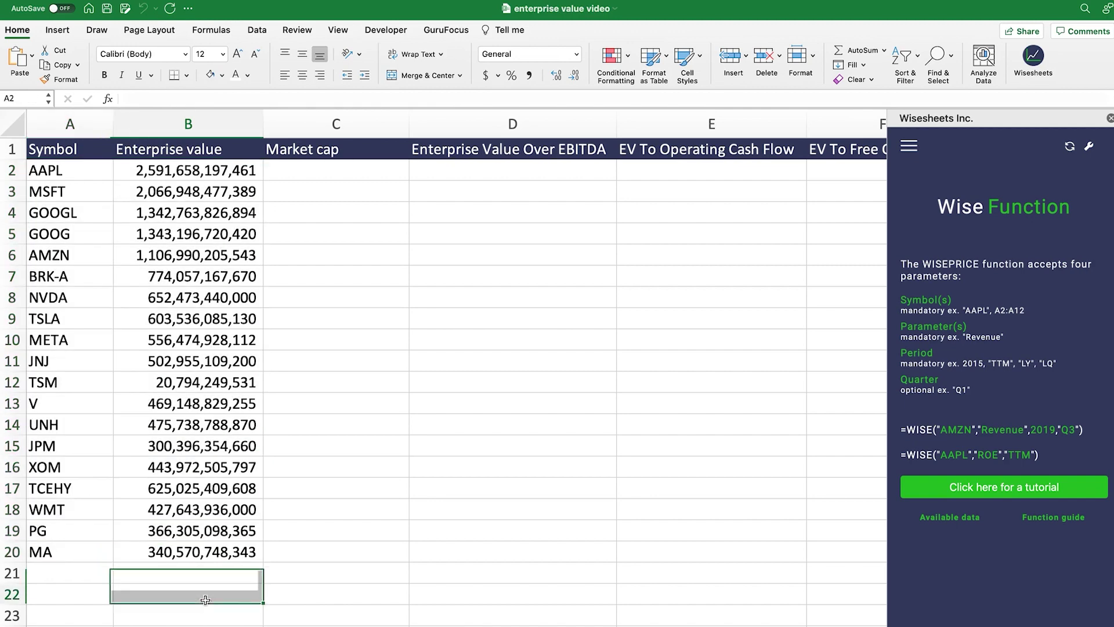
# Step: Select C2 under Market cap and open the WISEPRICE Function reference in the Wisesheets add-in
pyautogui.click(326, 173)
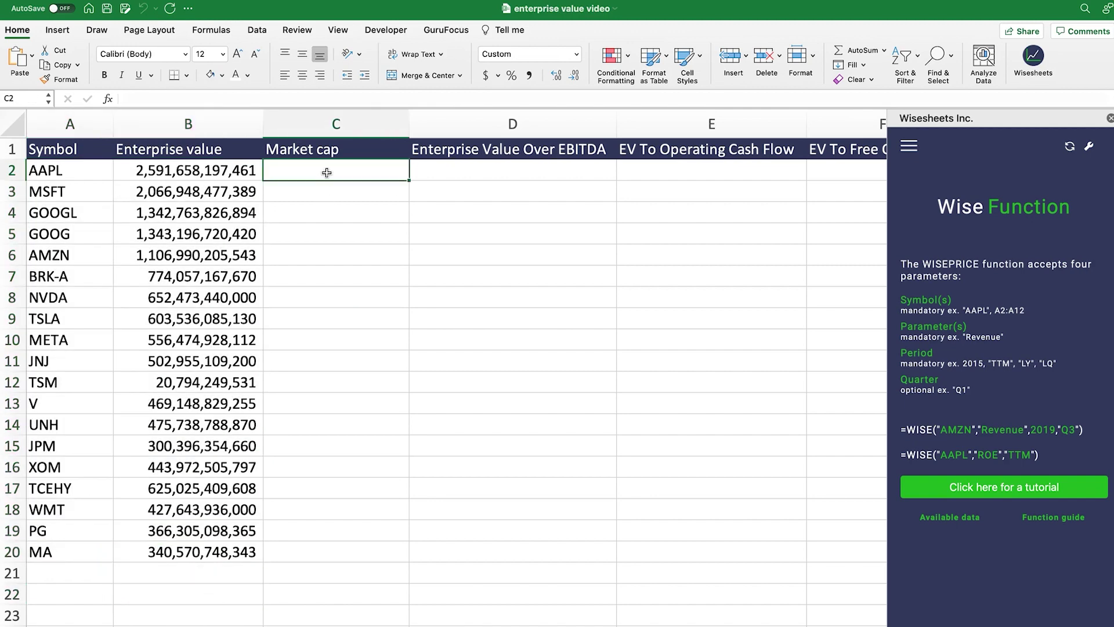
pyautogui.click(915, 148)
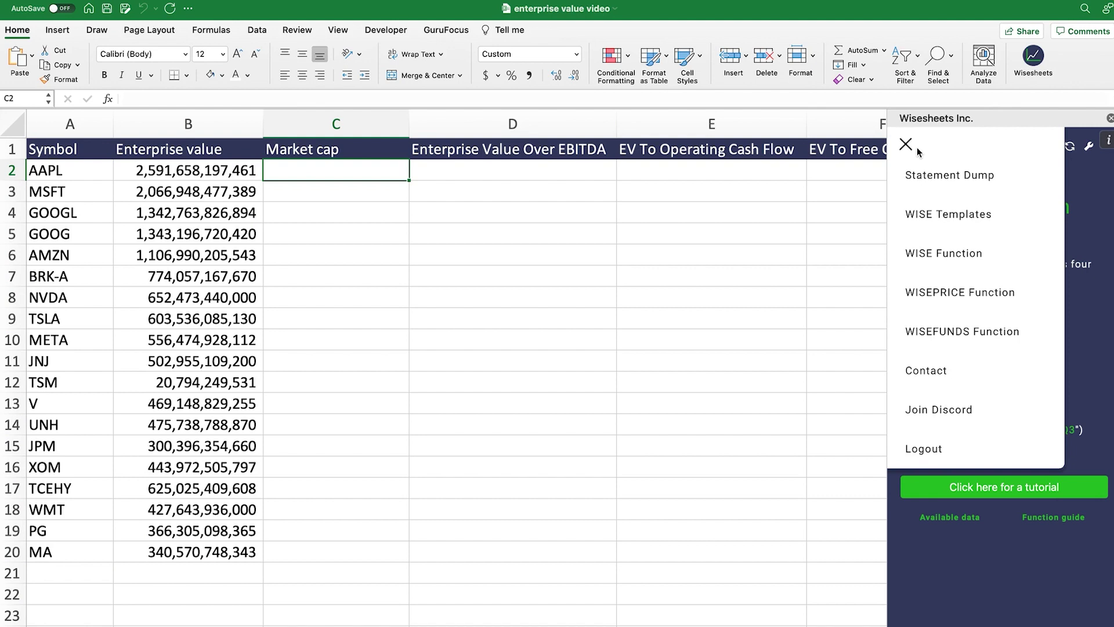
pyautogui.click(957, 291)
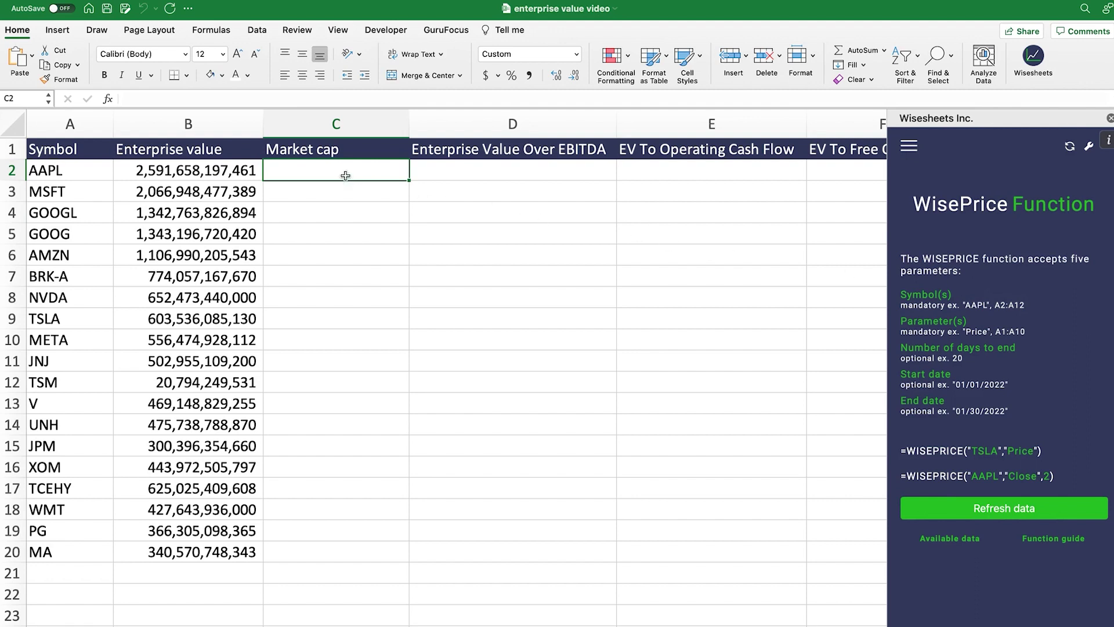
# Step: Enter =WISEPRICE(A2:A20,C1) in C2 to retrieve the market caps of all listed stocks, and close the Wisesheets pane
pyautogui.write('=wis')
pyautogui.press('Down')
pyautogui.press('Down')
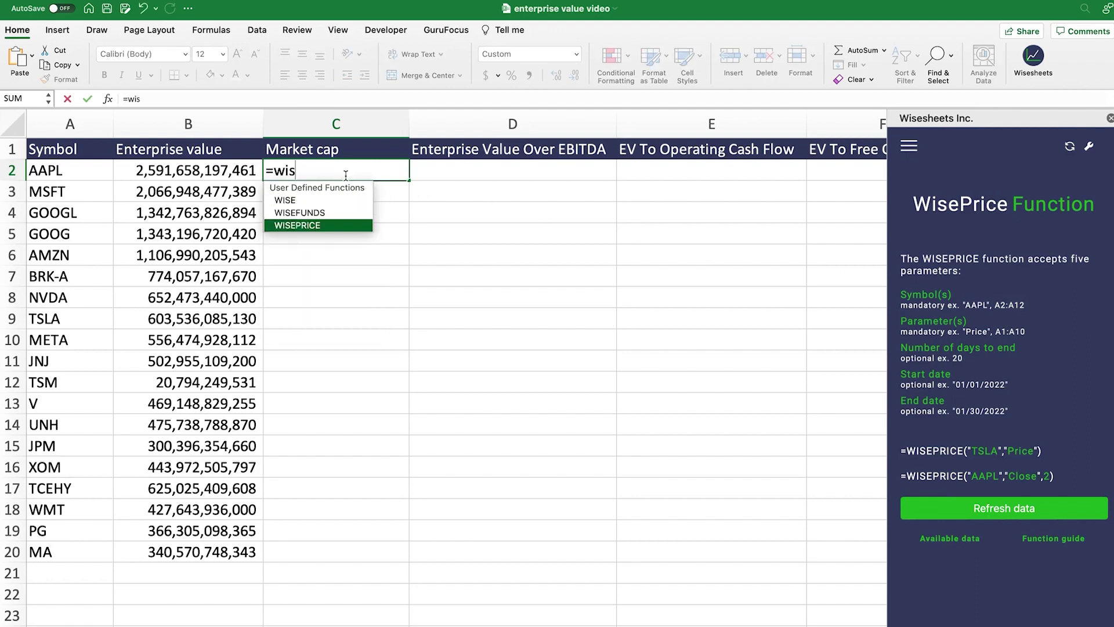
pyautogui.press('Tab')
pyautogui.moveTo(68, 170); pyautogui.dragTo(58, 559)
pyautogui.write(',')
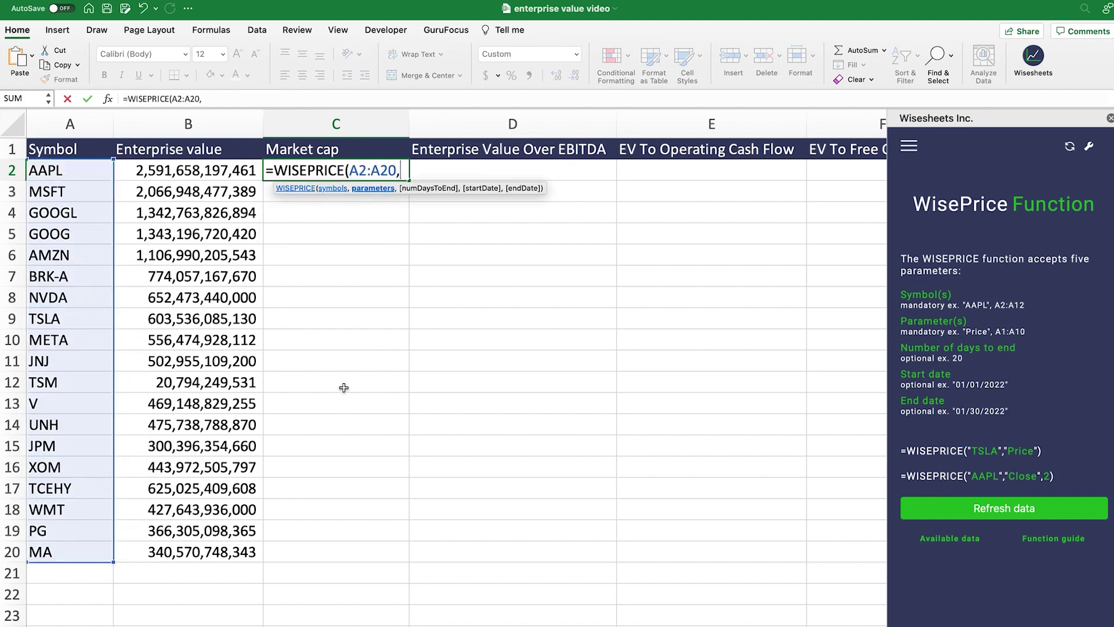
pyautogui.click(335, 149)
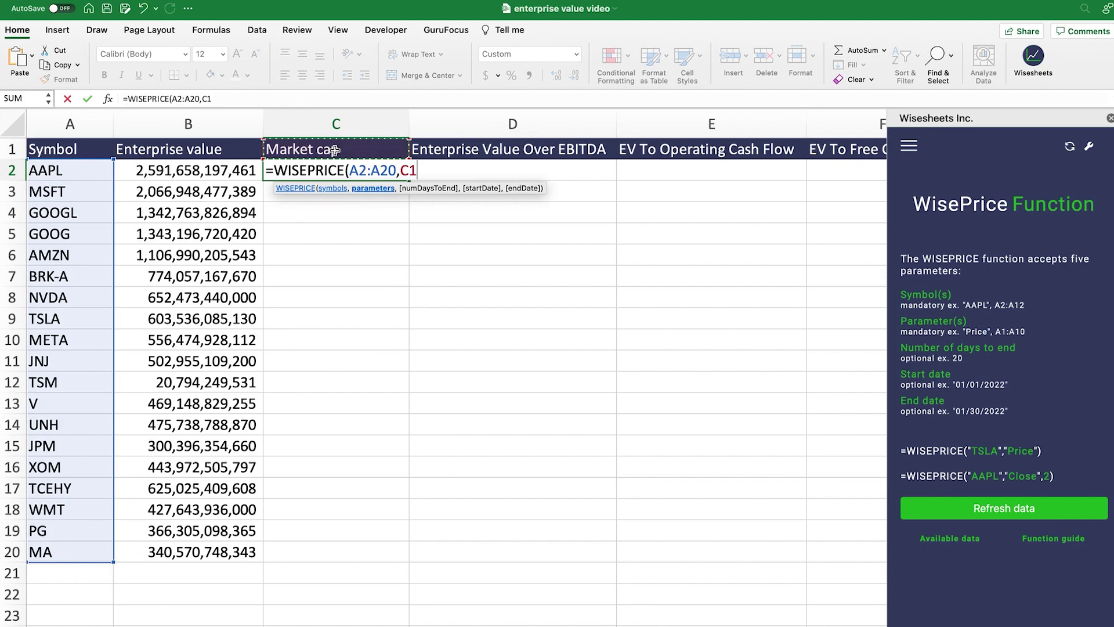
pyautogui.write(')')
pyautogui.press('Return')
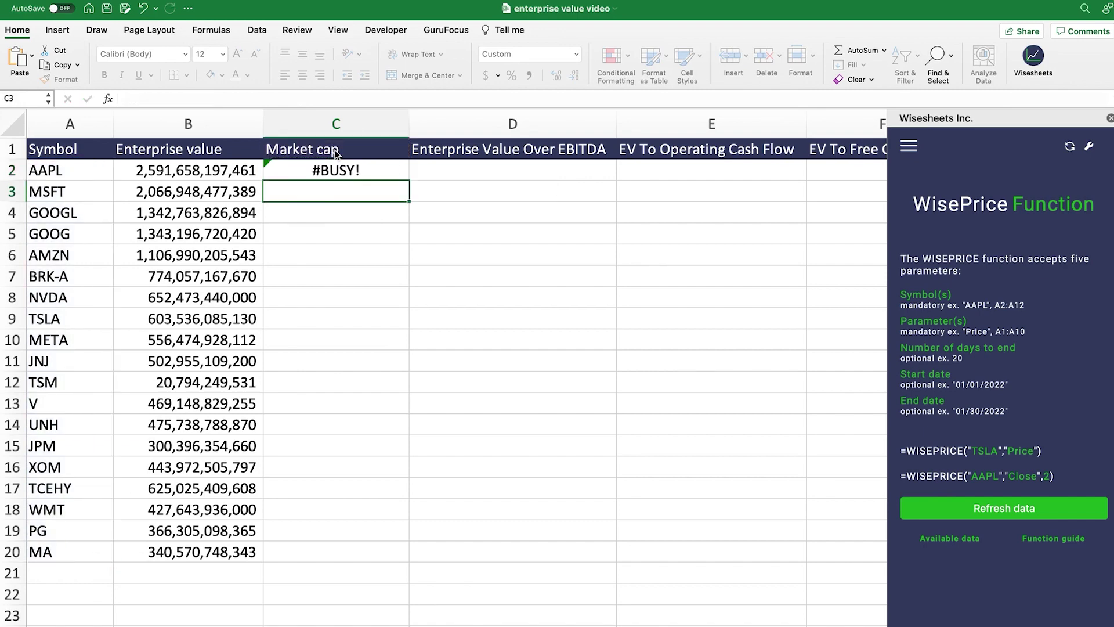
pyautogui.moveTo(335, 170); pyautogui.dragTo(400, 550)
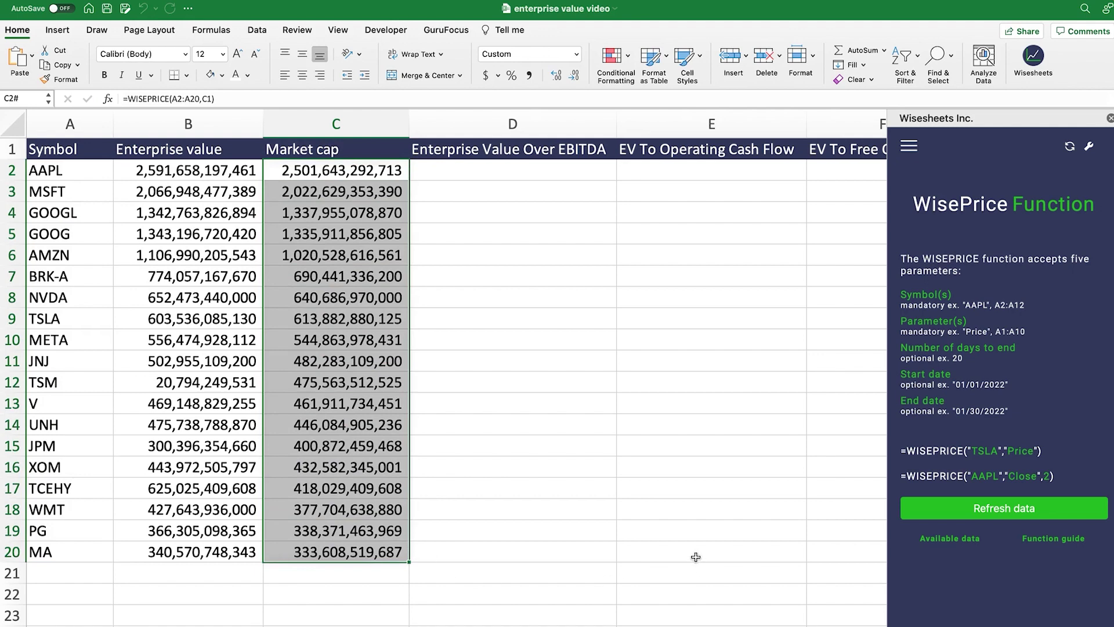
pyautogui.click(1110, 118)
# Step: Begin a WISE formula in D2 with symbol A2 and the absolute header range $D$1:$F$1 as its parameters
pyautogui.click(530, 172)
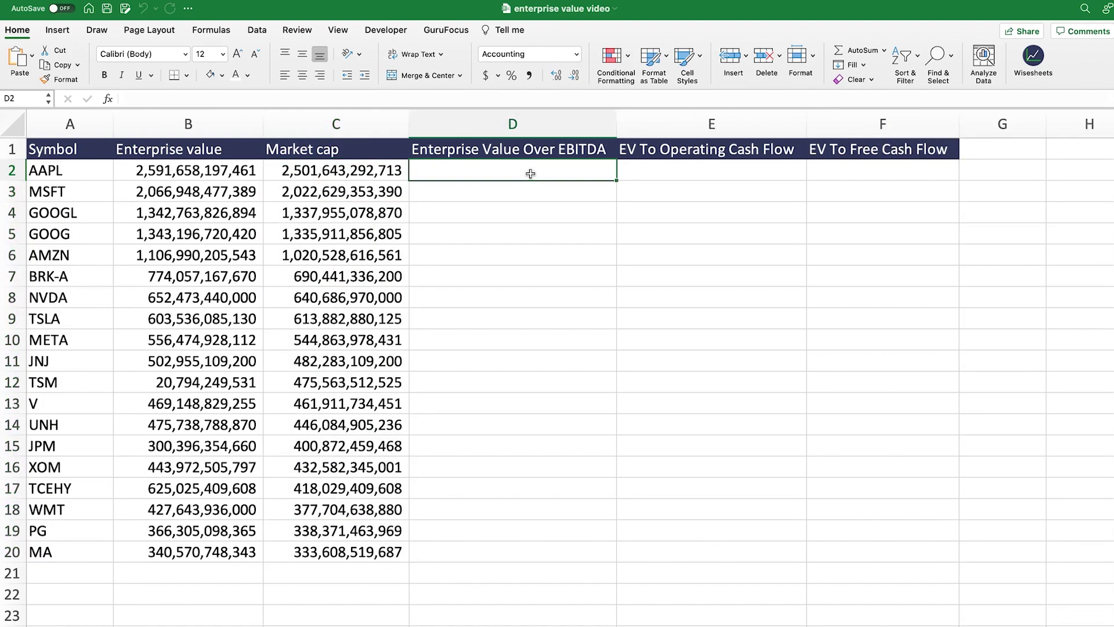
pyautogui.write('=WISE(')
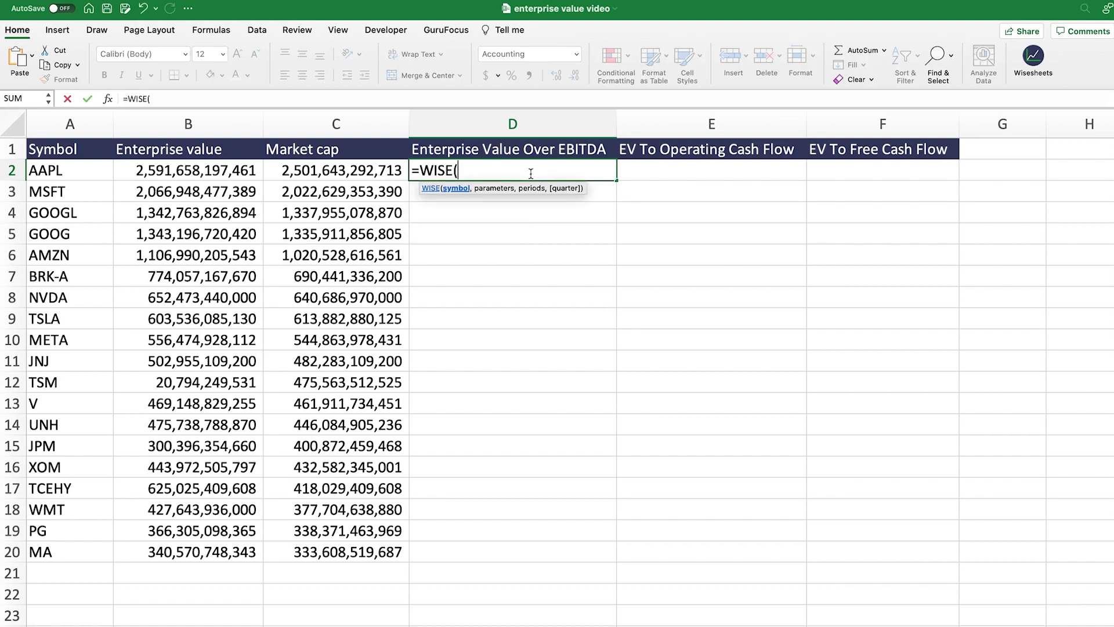
pyautogui.click(84, 170)
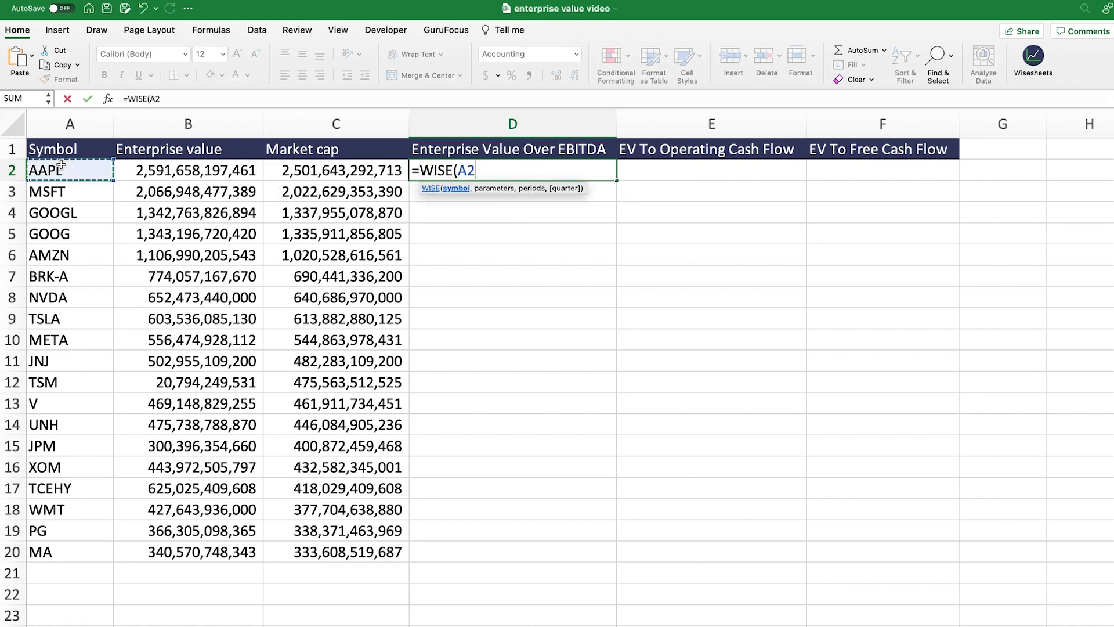
pyautogui.write(',')
pyautogui.moveTo(518, 150); pyautogui.dragTo(890, 152)
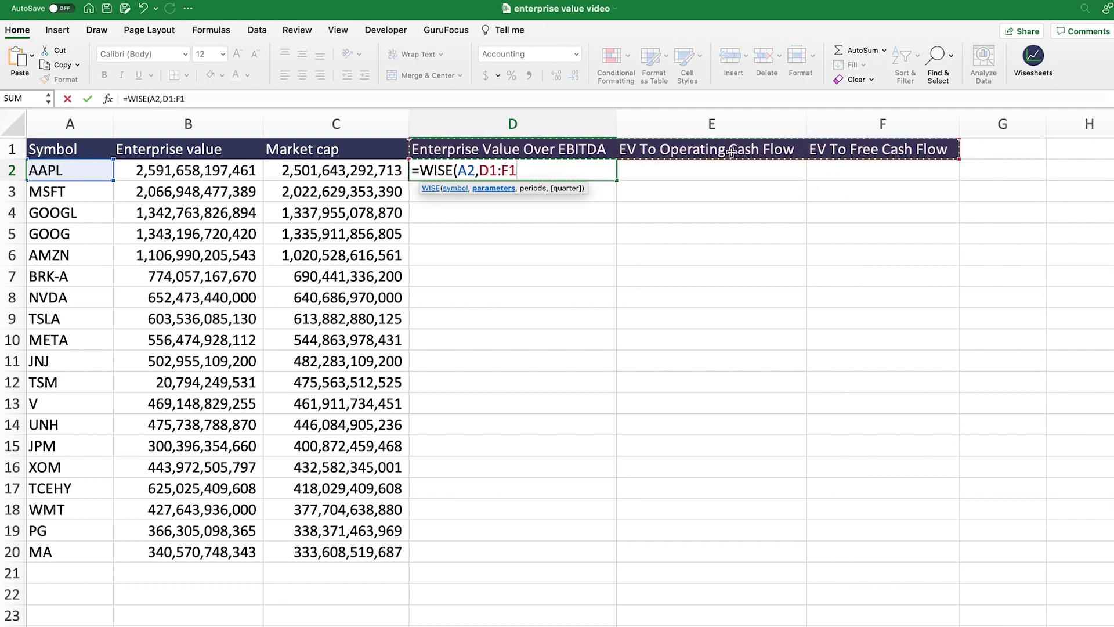
pyautogui.click(490, 172)
pyautogui.press('F4')
pyautogui.press('Right')
pyautogui.press('Right')
pyautogui.press('Right')
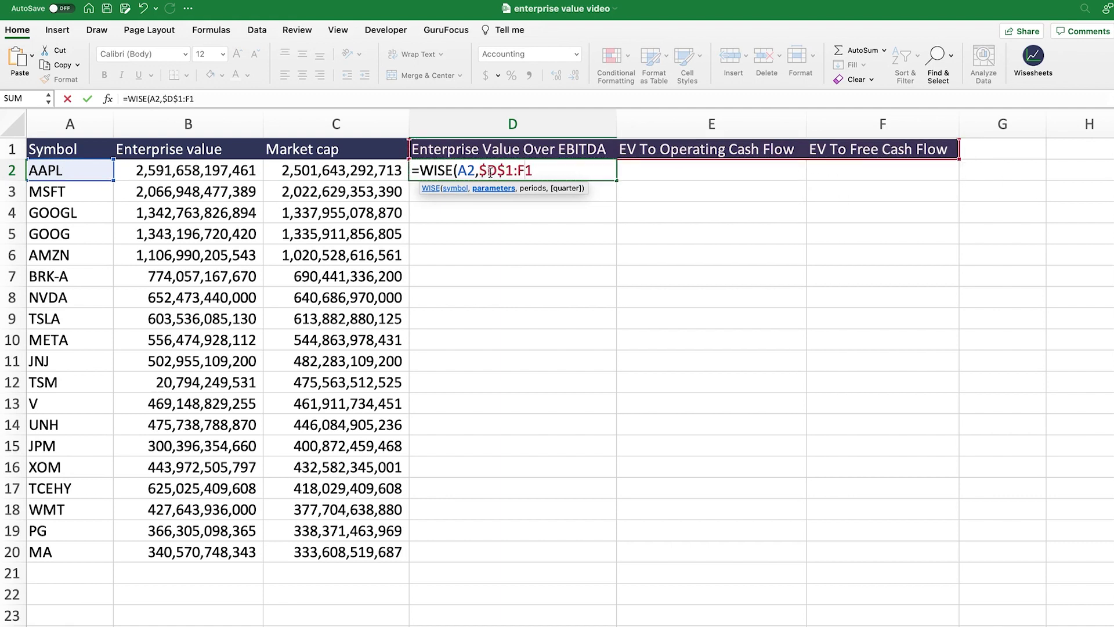
pyautogui.press('F4')
# Step: Complete the D2 formula with the "ttm" period and fill it down to D20 for the remaining stocks
pyautogui.write(', ')
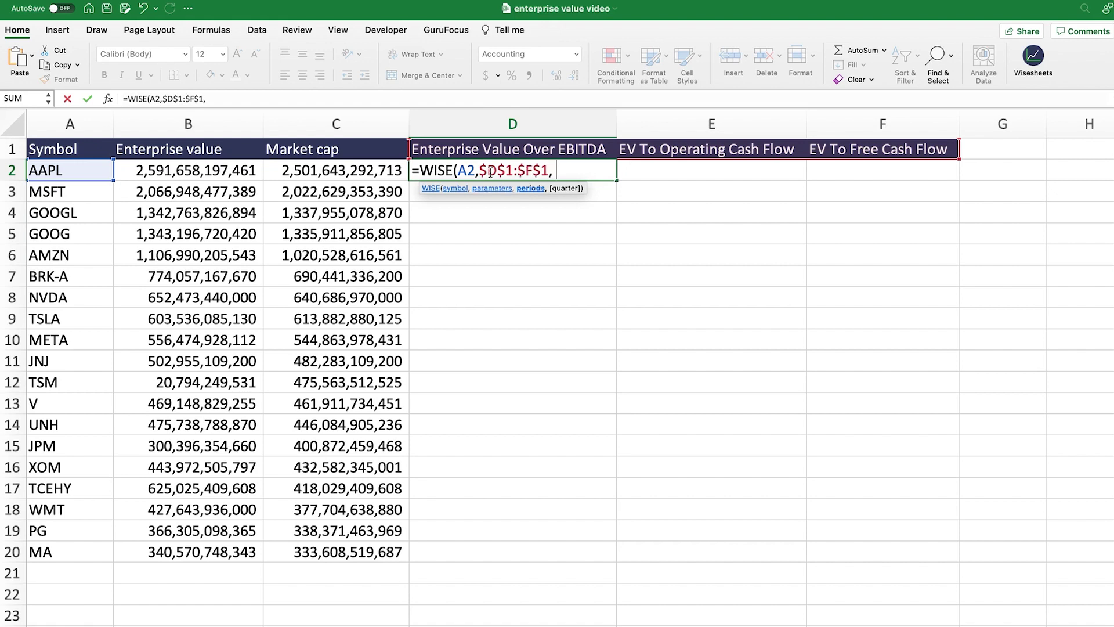
pyautogui.write('"ttm")')
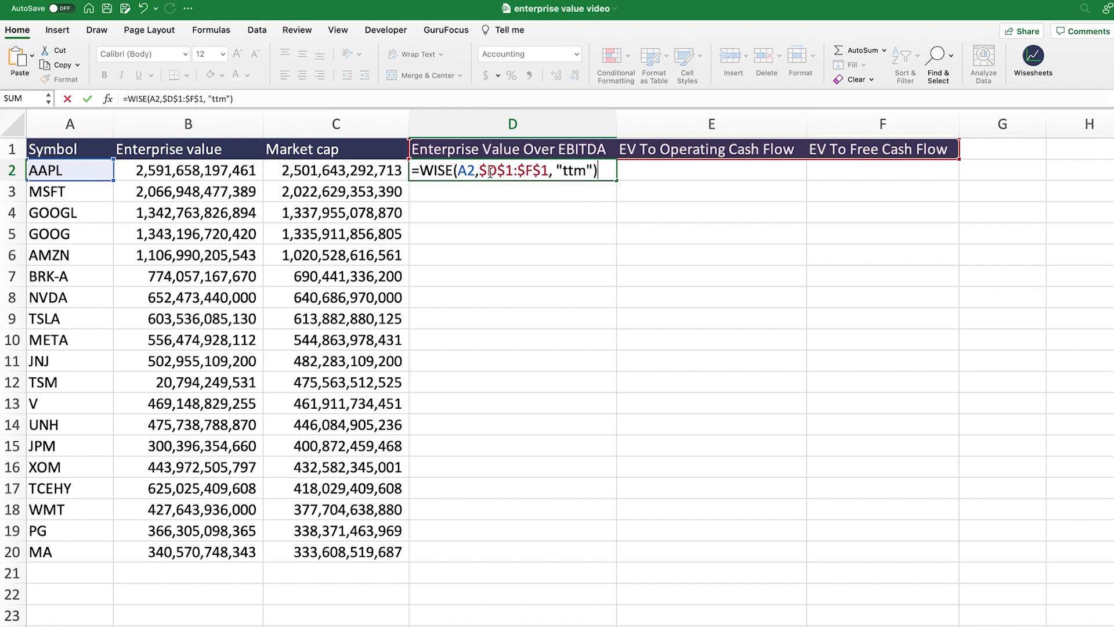
pyautogui.press('Return')
pyautogui.click(490, 172)
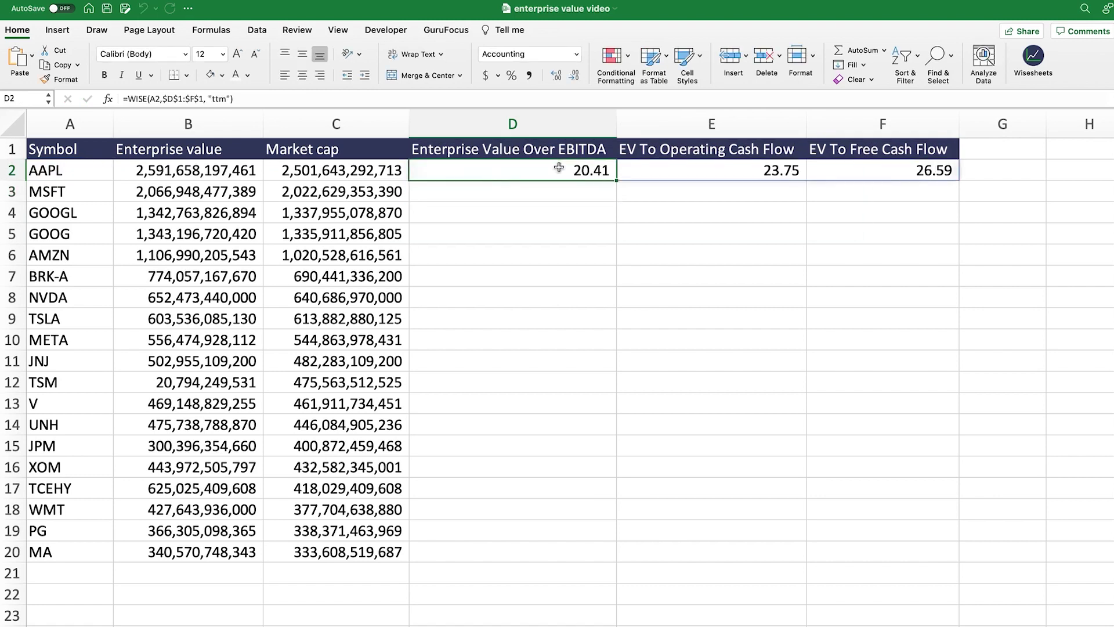
pyautogui.moveTo(618, 183); pyautogui.dragTo(595, 554)
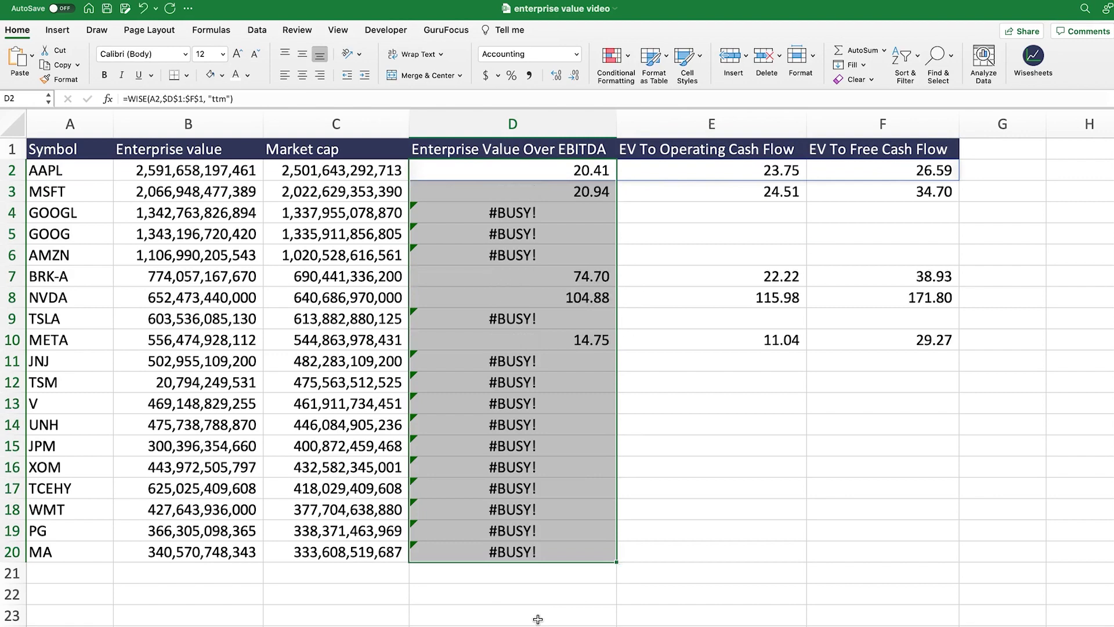
pyautogui.click(538, 618)
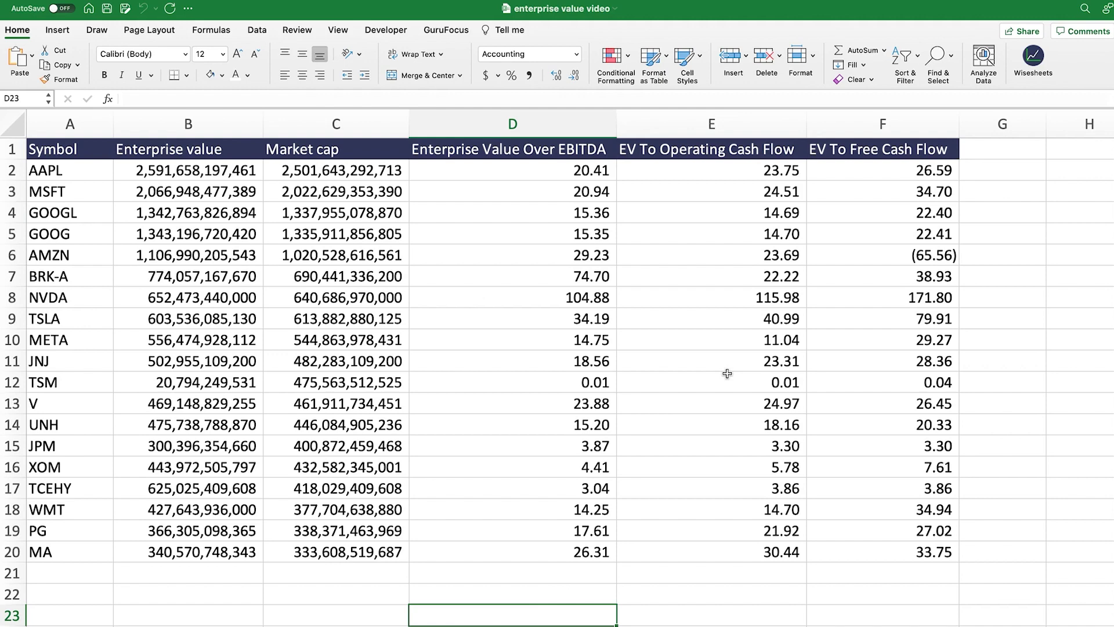
# Step: Reopen the Wisesheets add-in on its Statement Dump page and refresh the sheet's stock data
pyautogui.click(1033, 58)
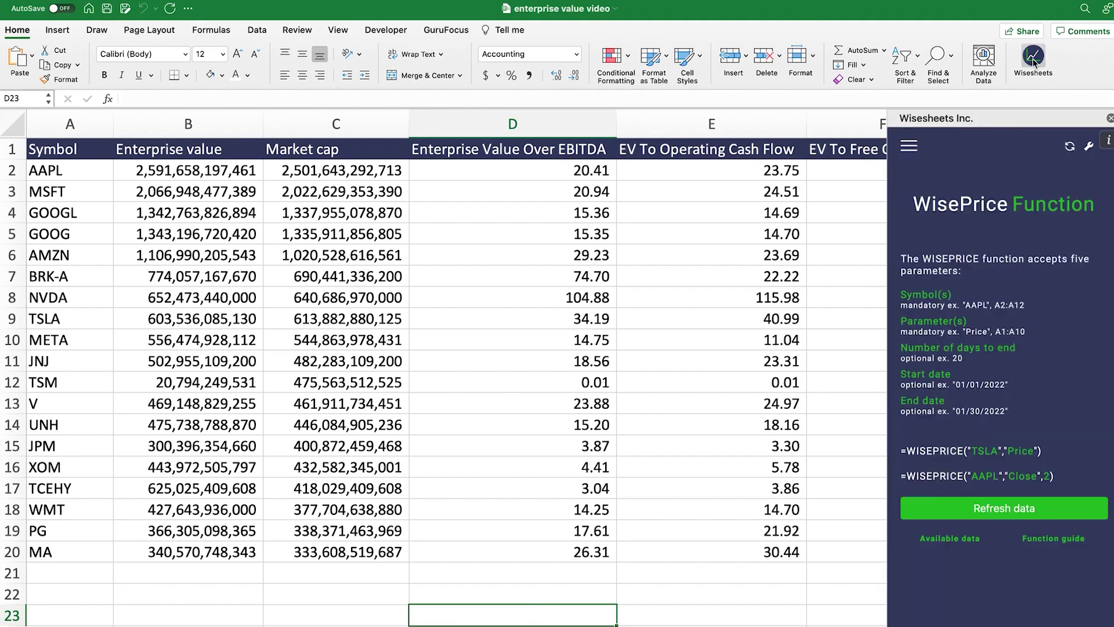
pyautogui.click(908, 146)
pyautogui.click(929, 174)
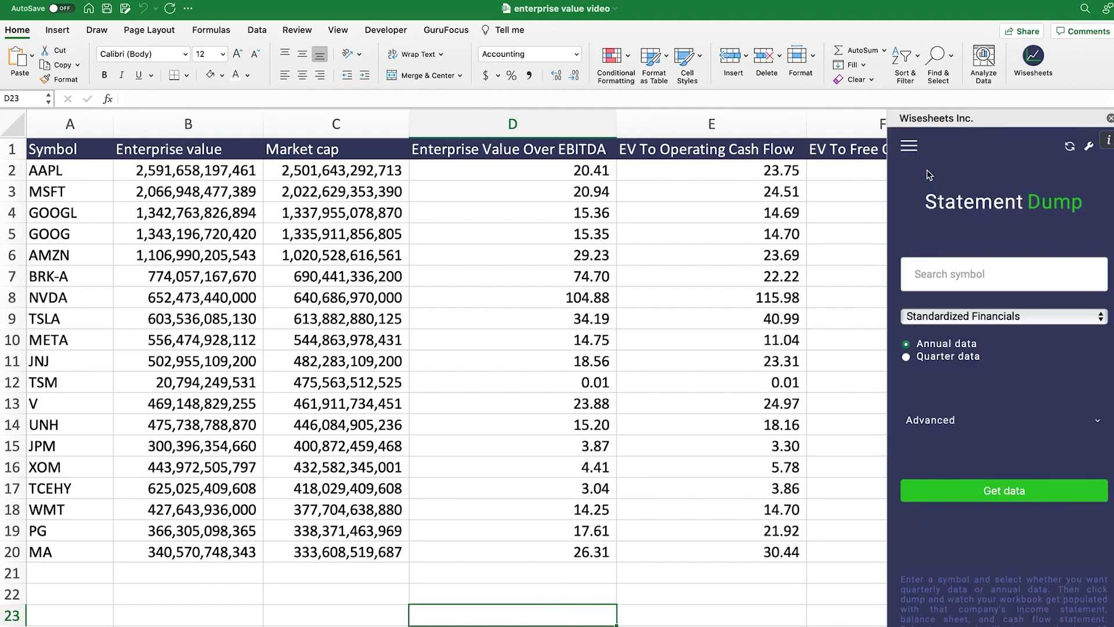
pyautogui.click(1069, 149)
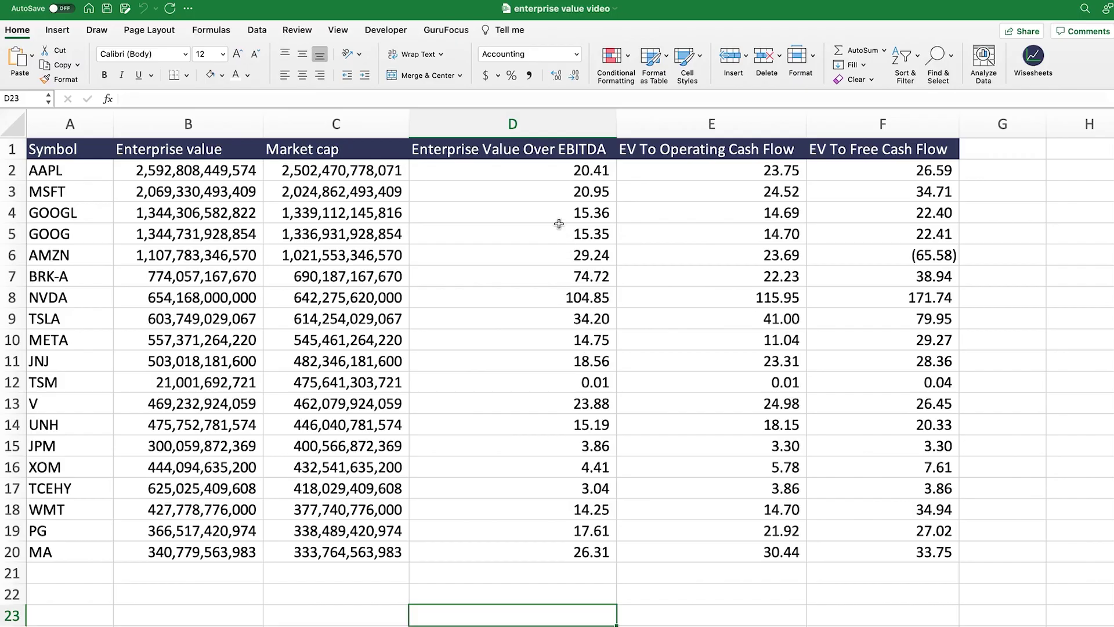
# Step: Examine the EV ratios in D2:F20 alongside the stock symbols, looking at the Apple and Microsoft rows individually
pyautogui.moveTo(571, 170); pyautogui.dragTo(923, 550)
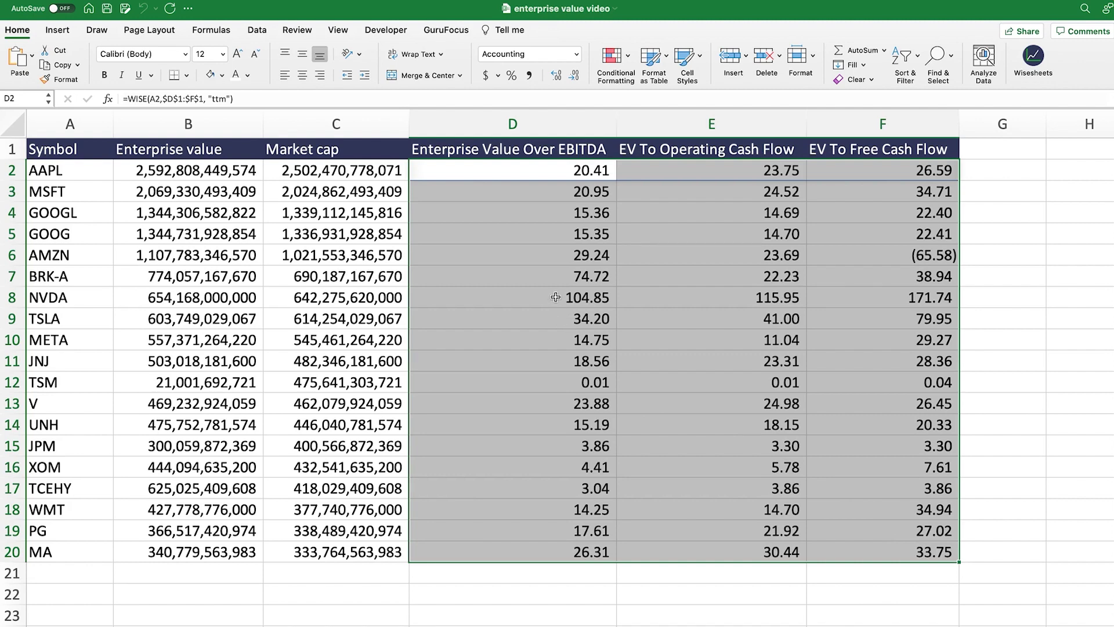
pyautogui.click(544, 175)
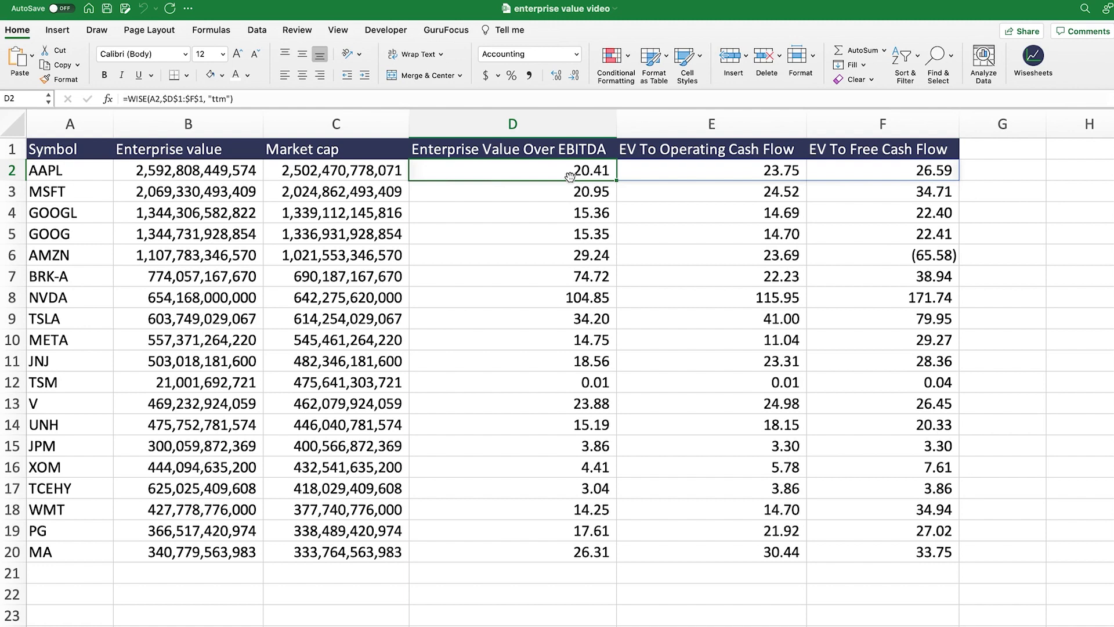
pyautogui.click(86, 174)
pyautogui.moveTo(85, 174); pyautogui.dragTo(79, 558)
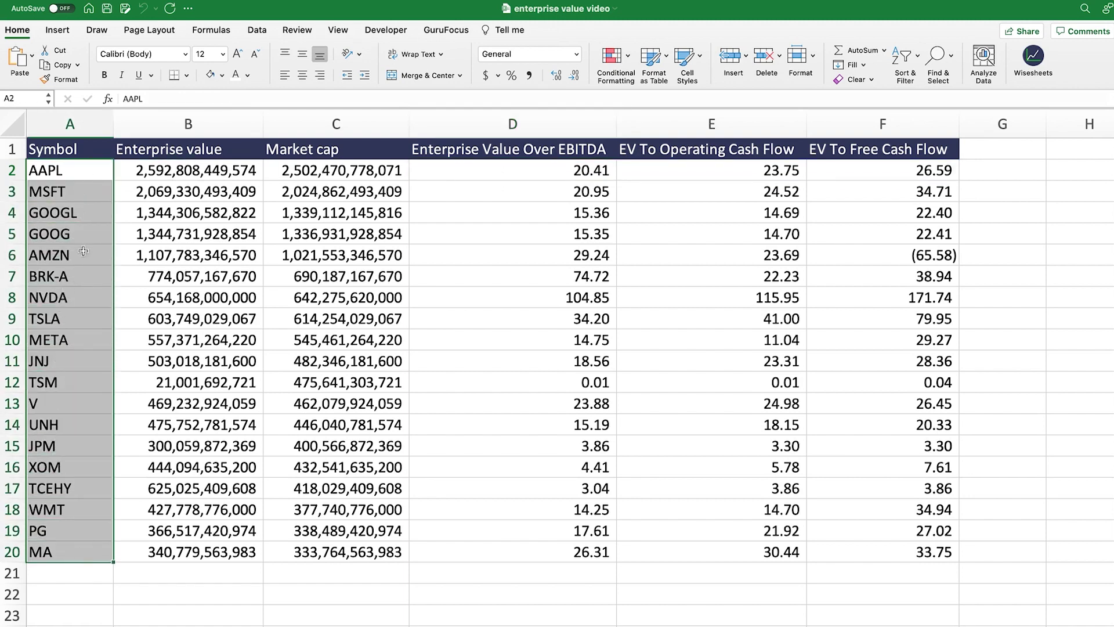
pyautogui.moveTo(80, 175); pyautogui.dragTo(93, 550)
pyautogui.click(600, 171)
pyautogui.hotkey('shift', 'Right')
pyautogui.hotkey('shift', 'Right')
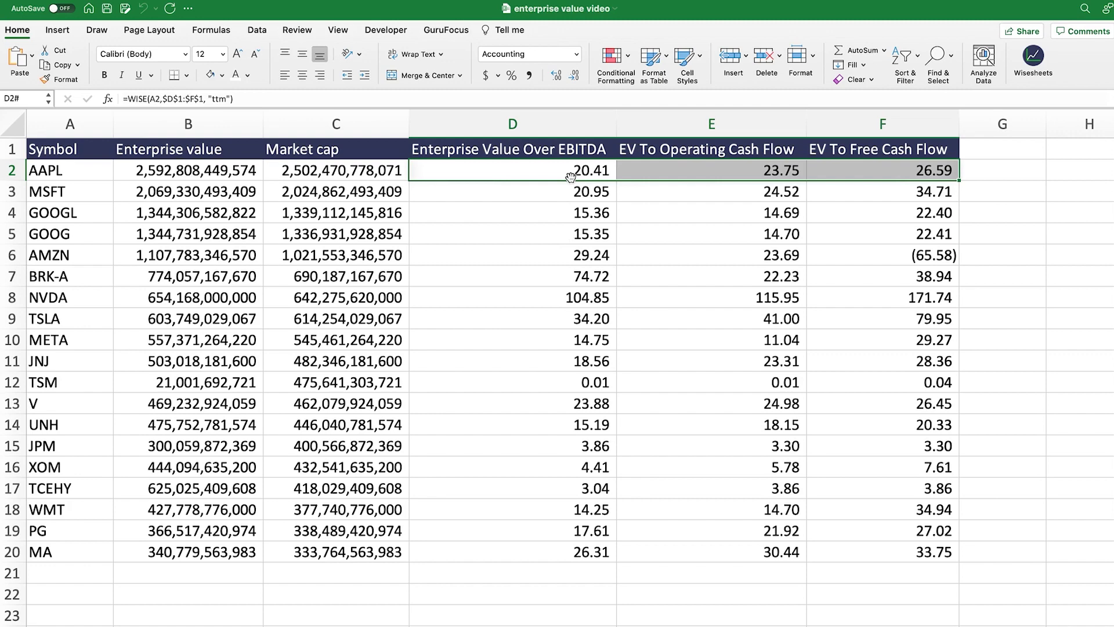
pyautogui.click(571, 192)
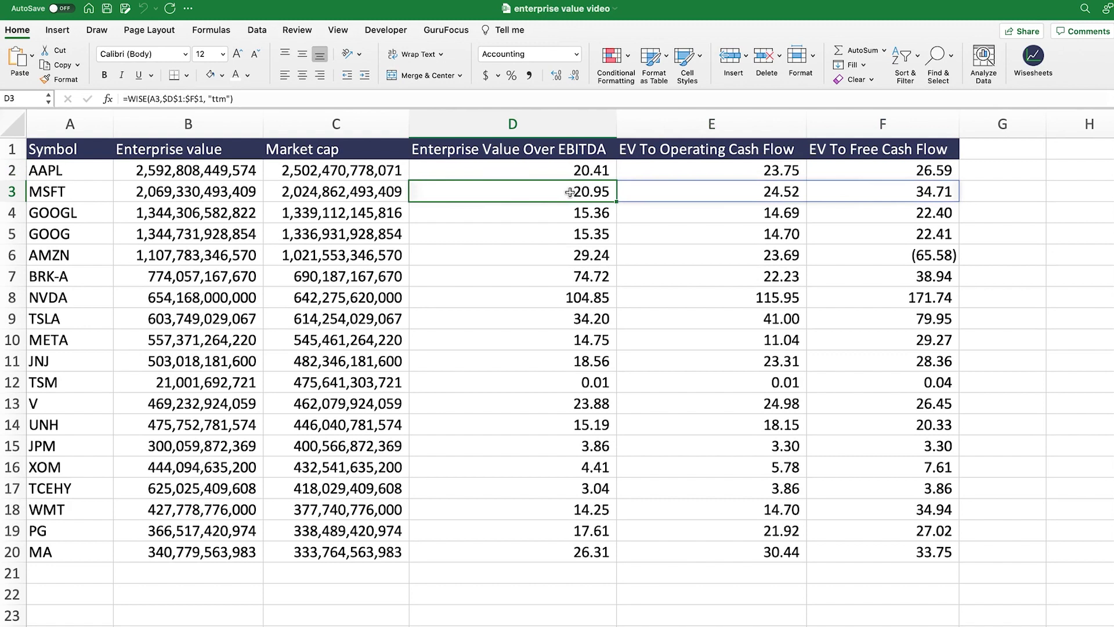
# Step: Compare Apple's EV to operating cash flow and EV to free cash flow ratios in E2 and F2
pyautogui.click(655, 168)
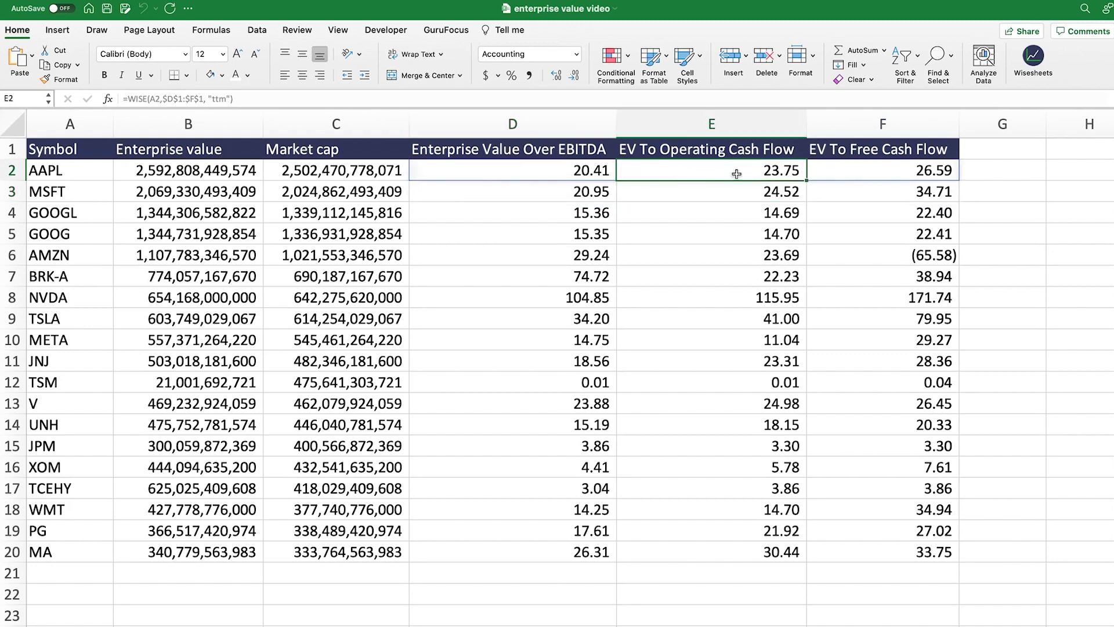
pyautogui.click(889, 168)
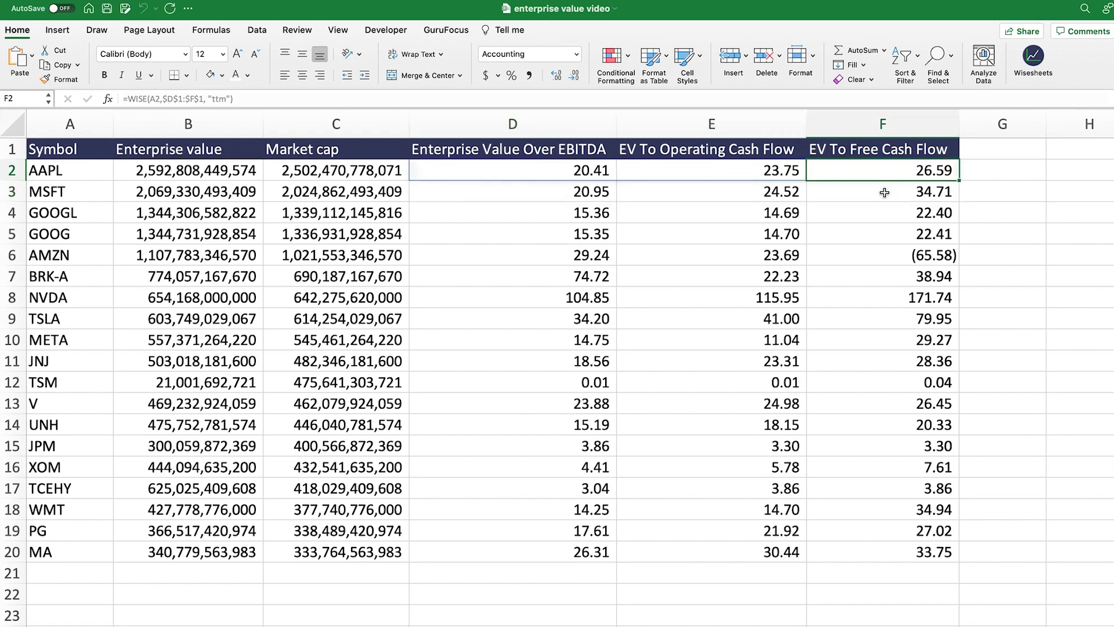
pyautogui.click(733, 176)
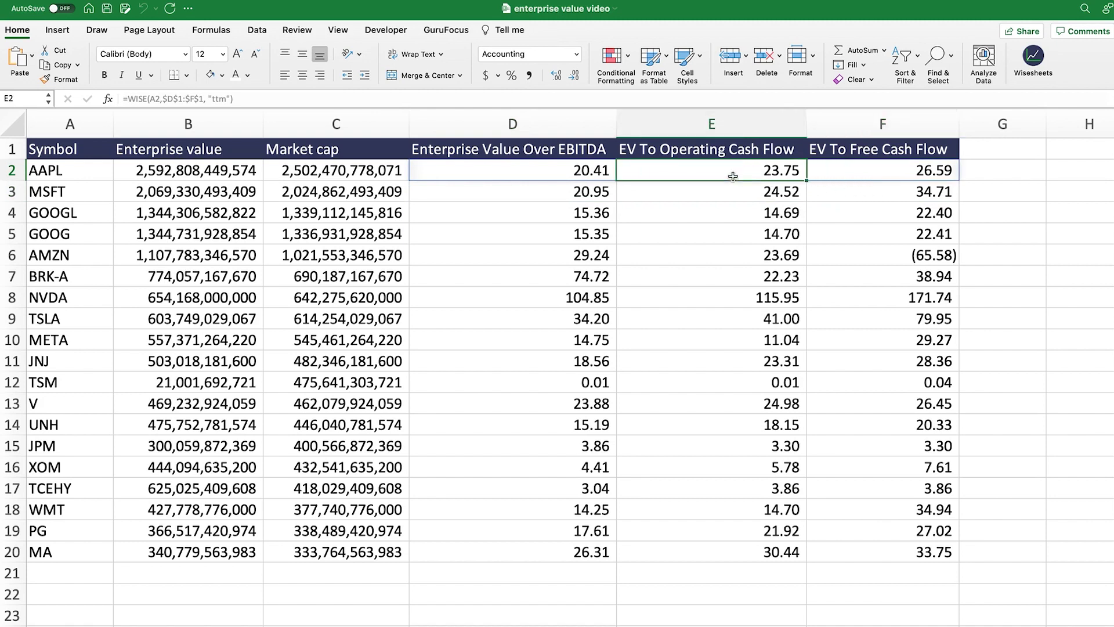
pyautogui.click(919, 169)
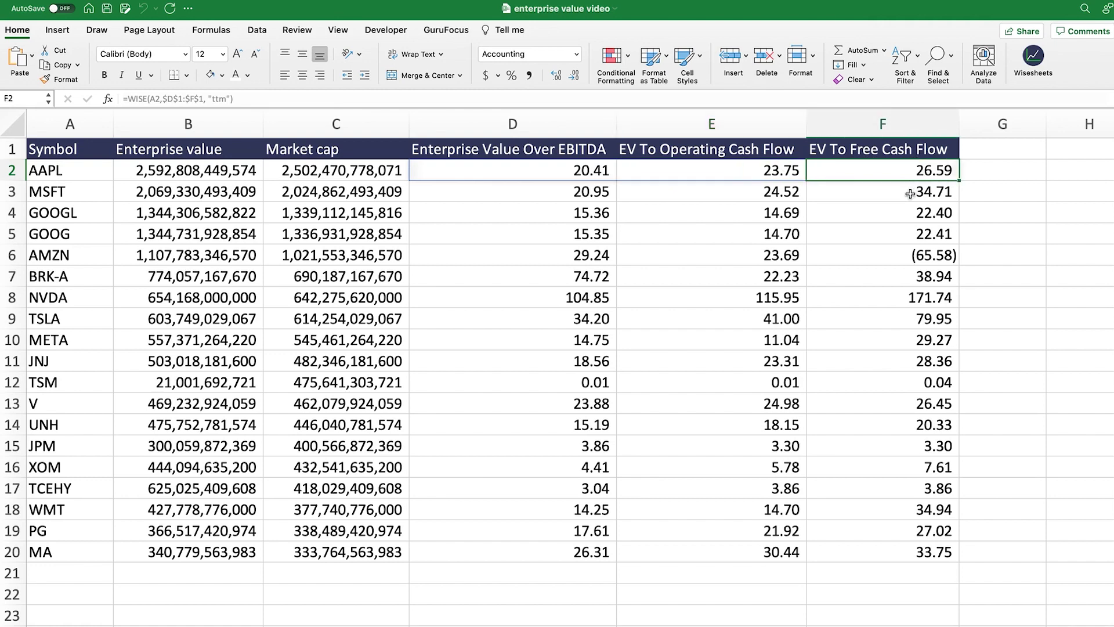
# Step: Review the Enterprise Value Over EBITDA ratios in D2:D20 and inspect the TSM ratios in D12:F12
pyautogui.moveTo(606, 173); pyautogui.dragTo(589, 548)
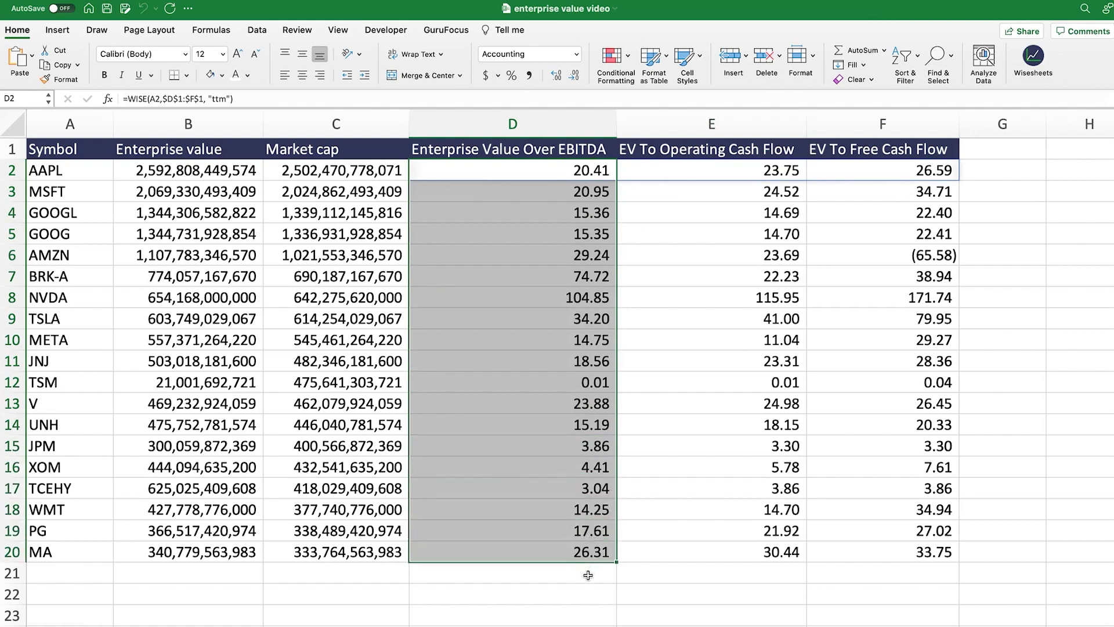
pyautogui.click(582, 385)
pyautogui.moveTo(567, 385); pyautogui.dragTo(846, 381)
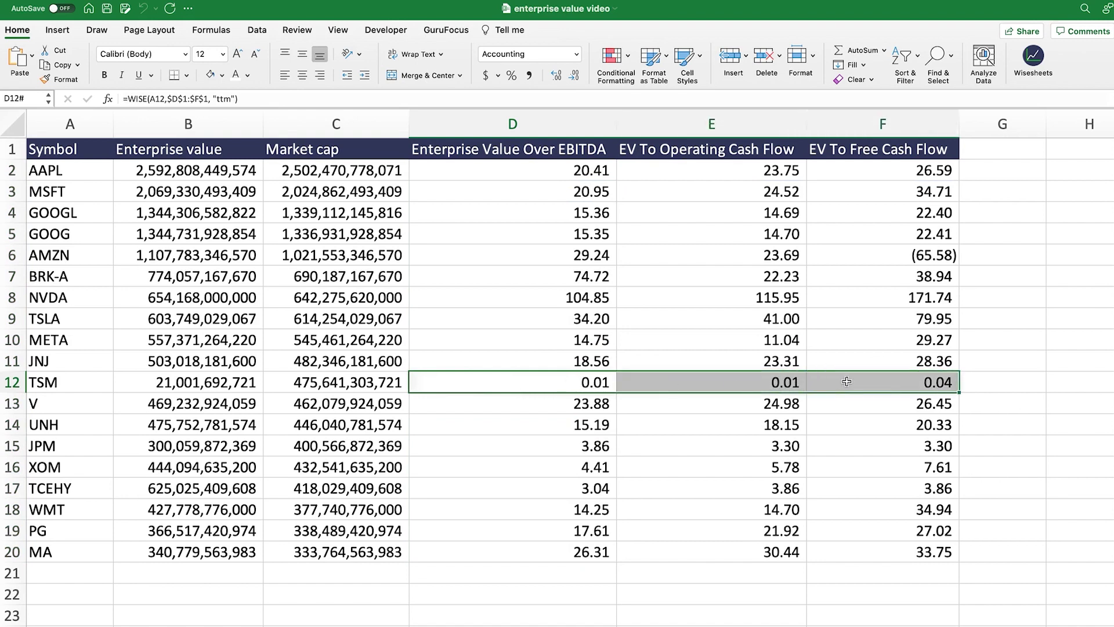